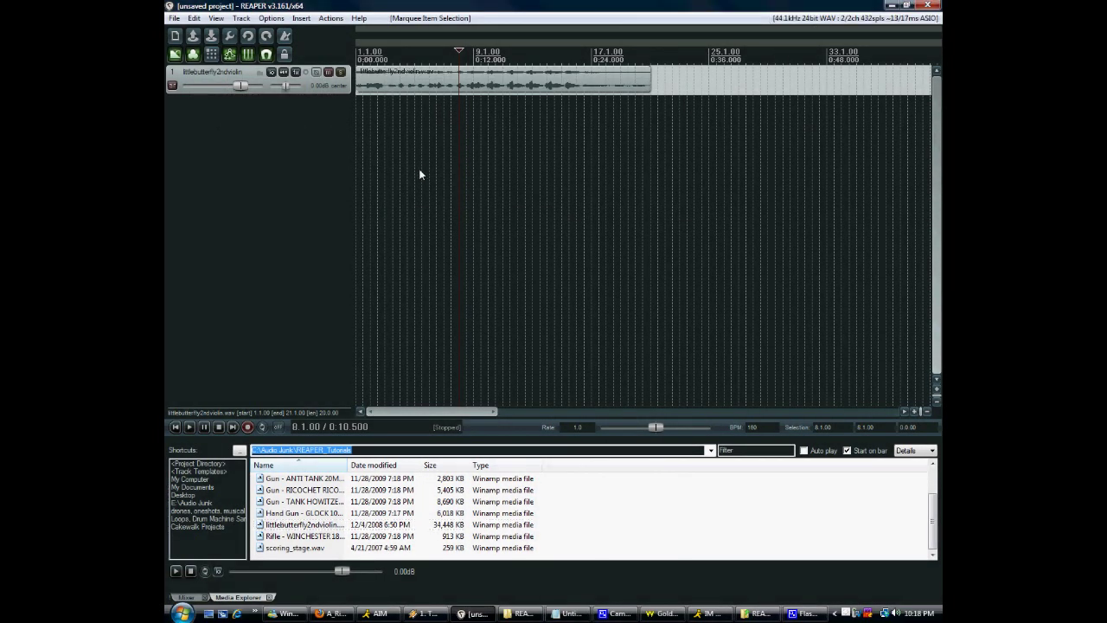
Open REAPER's Preferences and search them for 'audio'
{"action": "key", "text": "ctrl+p"}
{"action": "key", "text": "Escape"}
{"action": "left_click", "coordinate": [807, 21]}
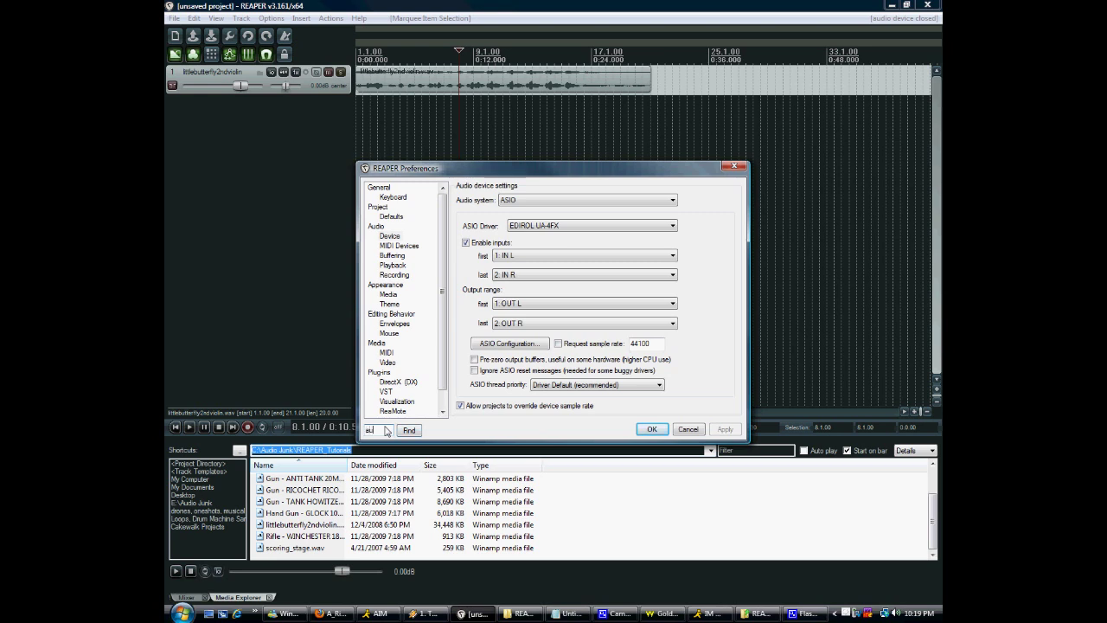
{"action": "type", "text": "dio"}
Search the preferences for 'midi', then go to Editing Behavior and the Project Defaults page
{"action": "double_click", "coordinate": [387, 435]}
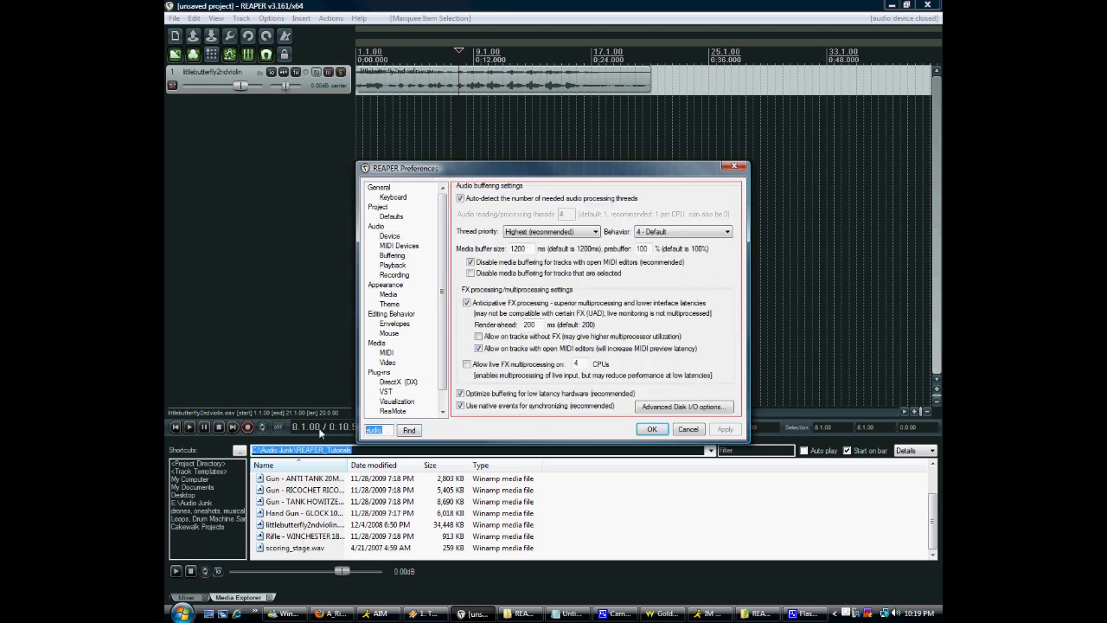
{"action": "type", "text": "midi"}
{"action": "key", "text": "Return"}
{"action": "key", "text": "Return"}
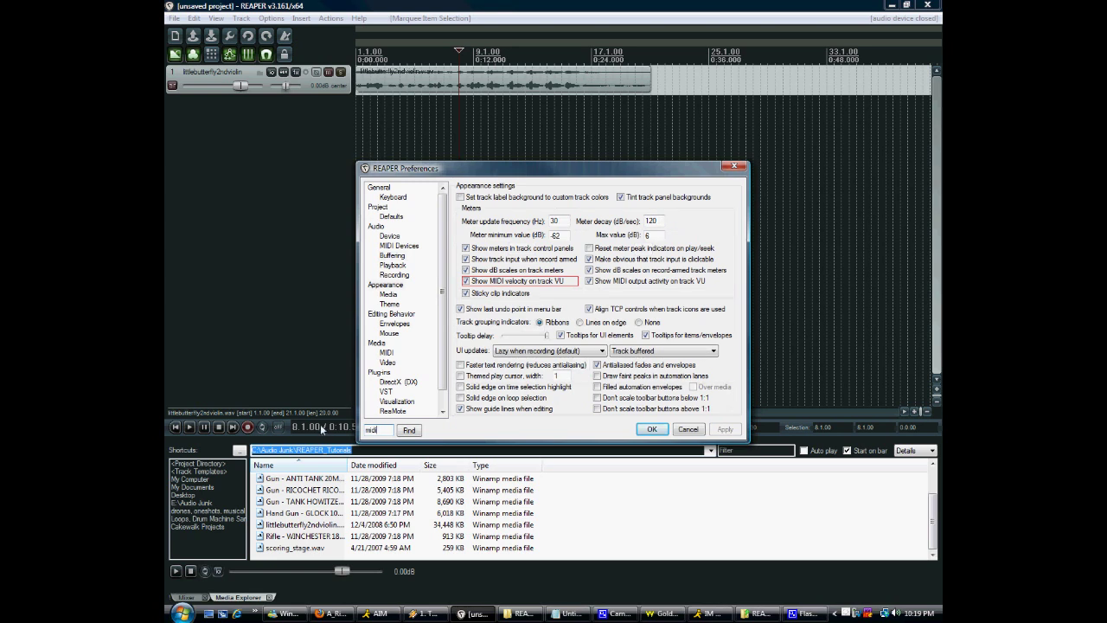
{"action": "left_click", "coordinate": [388, 314]}
{"action": "left_click", "coordinate": [393, 217]}
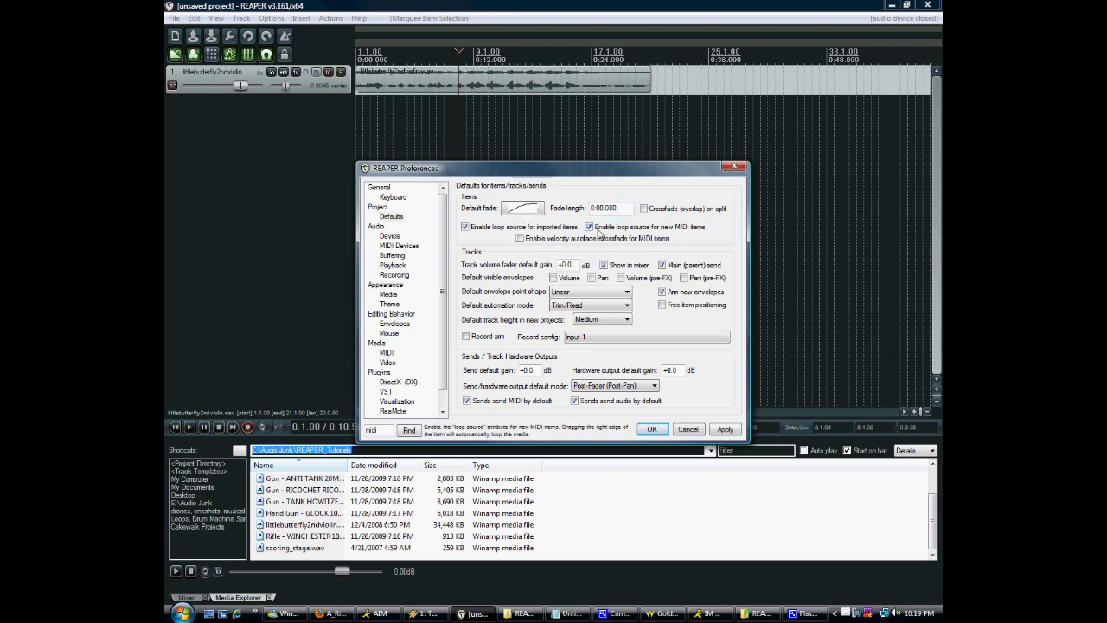
Enable crossfade on split with a 0:00.100 default fade length, and apply with OK
{"action": "key", "text": "Tab"}
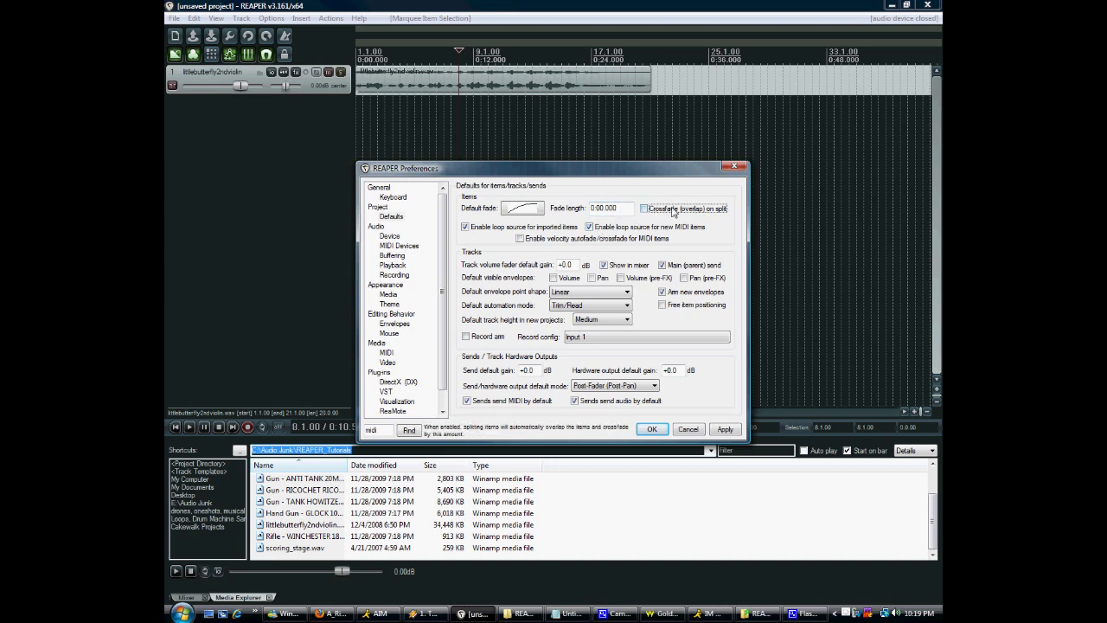
{"action": "left_click", "coordinate": [662, 213]}
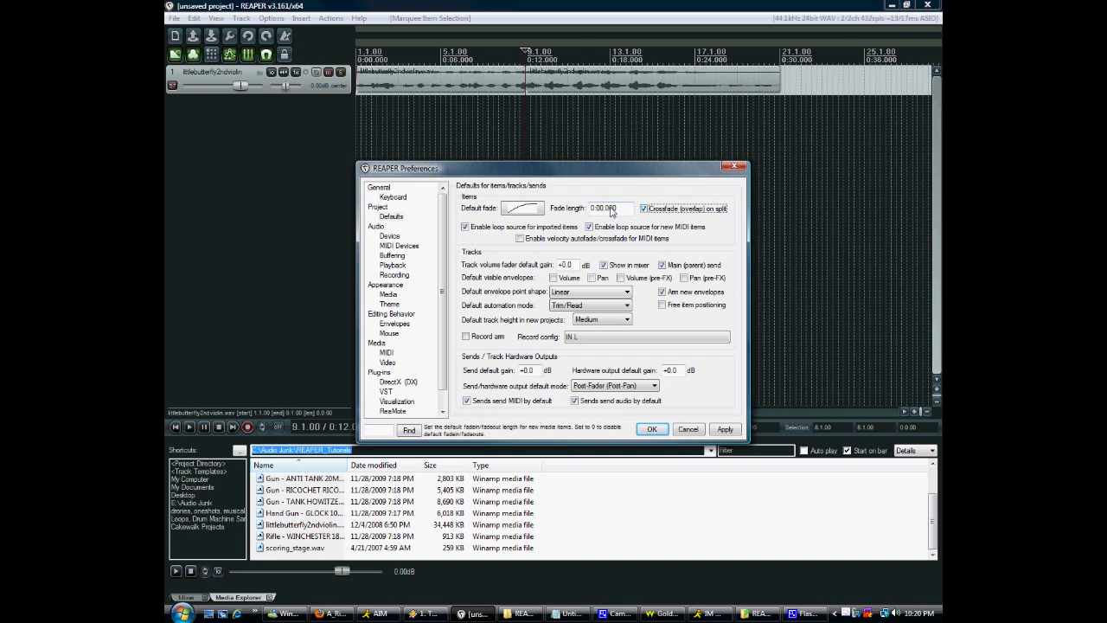
{"action": "left_click", "coordinate": [608, 211]}
{"action": "type", "text": "1"}
{"action": "left_click", "coordinate": [654, 430]}
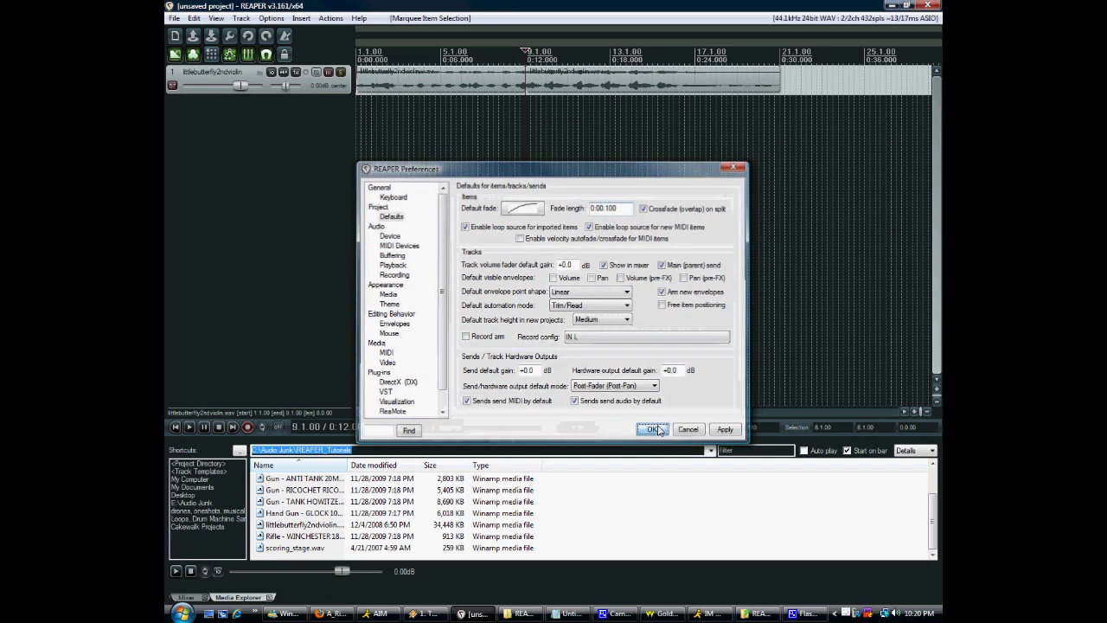
{"action": "left_click", "coordinate": [477, 107]}
Zoom in and split the violin item at 6.4.00 (0:08.625)
{"action": "scroll", "coordinate": [500, 103], "scroll_direction": "up", "scroll_amount": 3}
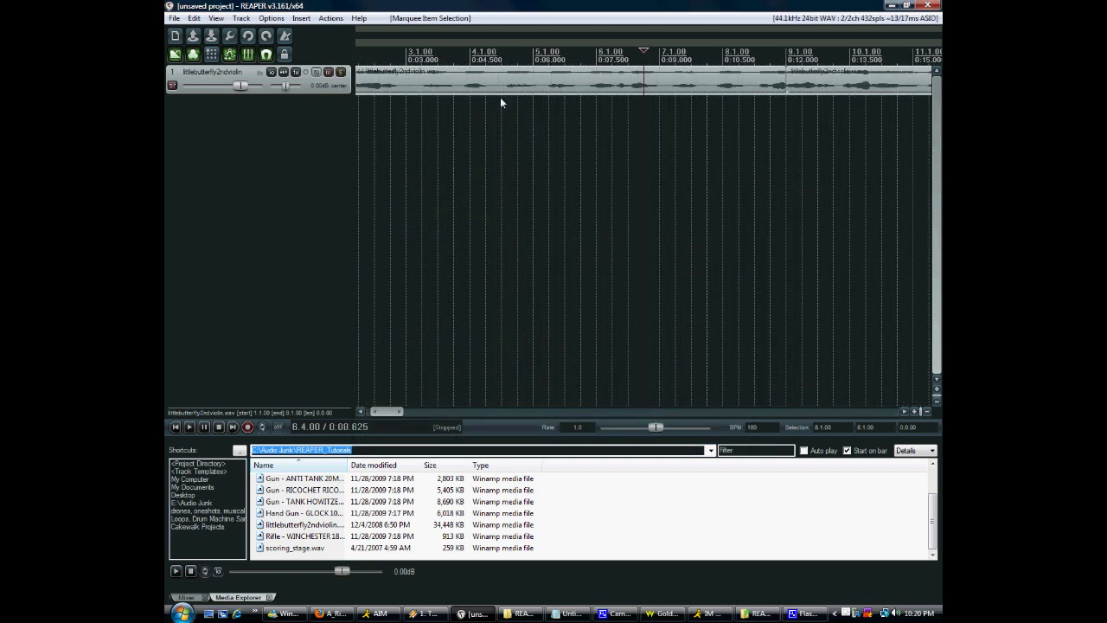
{"action": "scroll", "coordinate": [500, 103], "scroll_direction": "up", "scroll_amount": 5}
{"action": "left_click", "coordinate": [594, 85]}
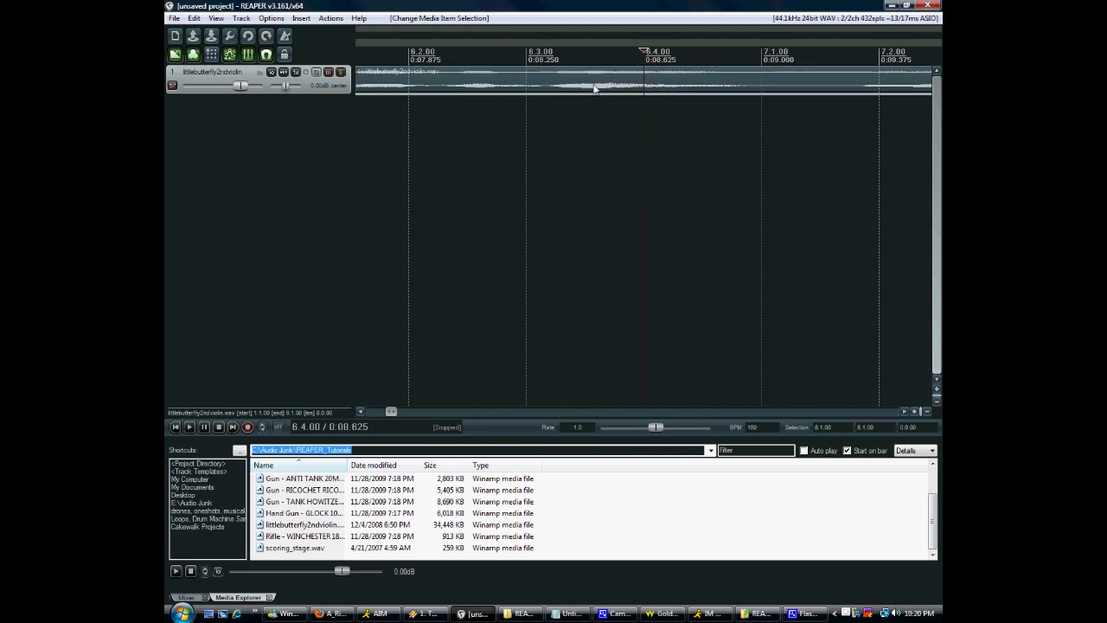
{"action": "key", "text": "s"}
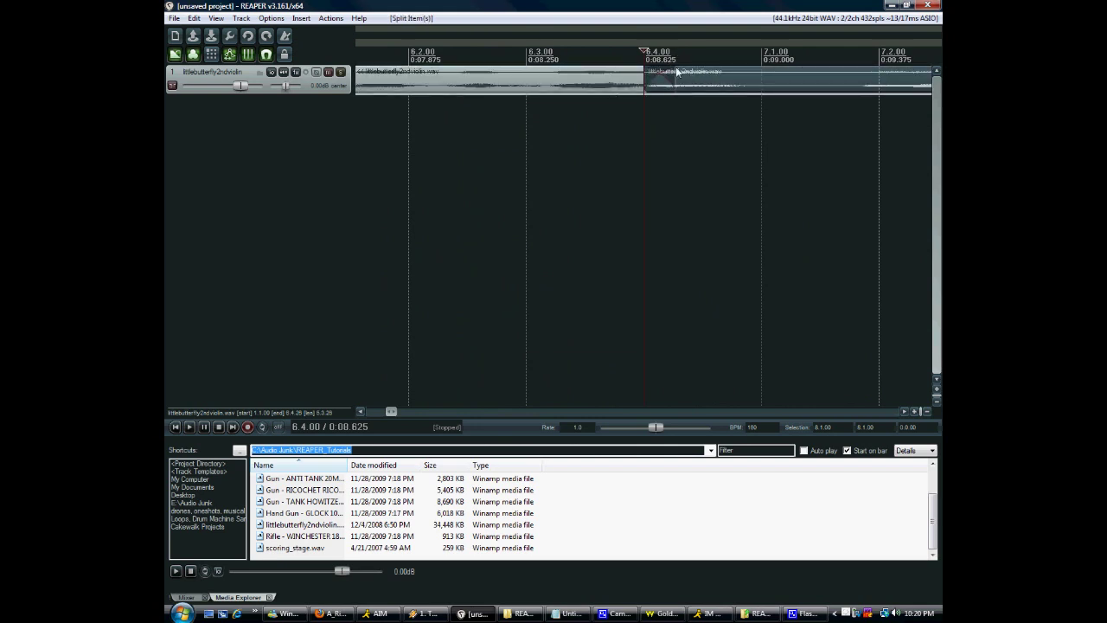
{"action": "left_click", "coordinate": [332, 264]}
{"action": "scroll", "coordinate": [448, 99], "scroll_direction": "down", "scroll_amount": 3}
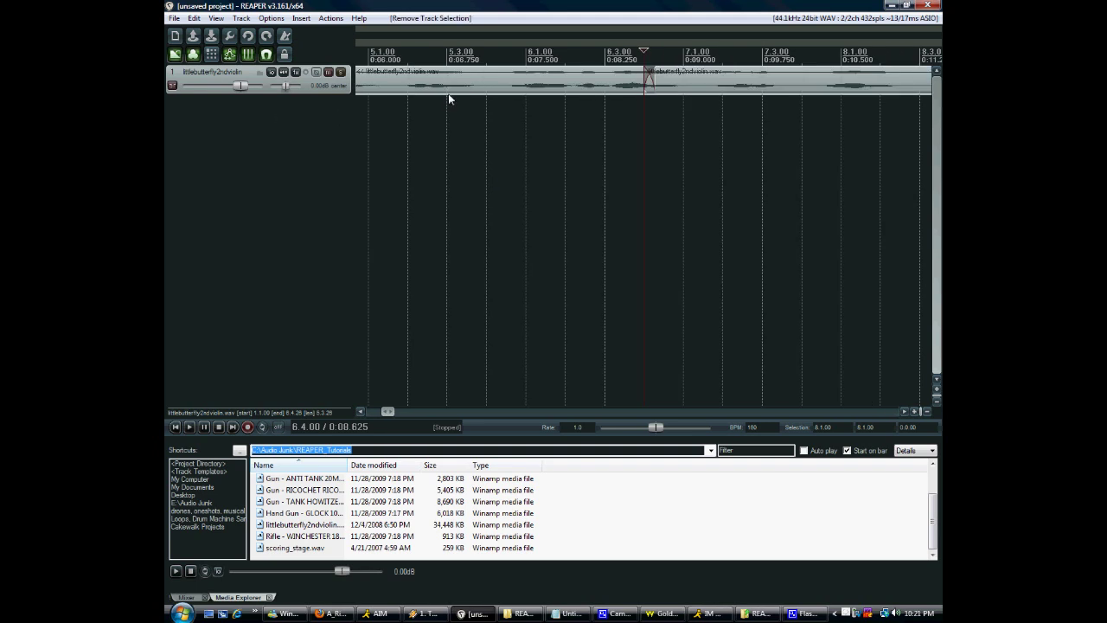
Open the Project Settings window and close it again
{"action": "left_click", "coordinate": [232, 38]}
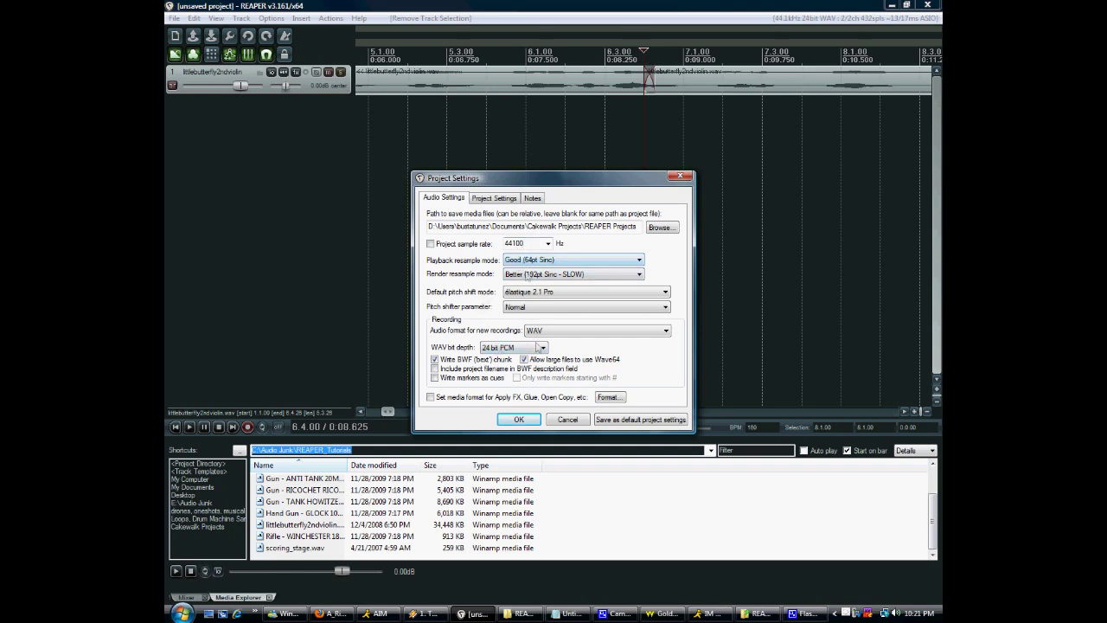
{"action": "left_click", "coordinate": [519, 419]}
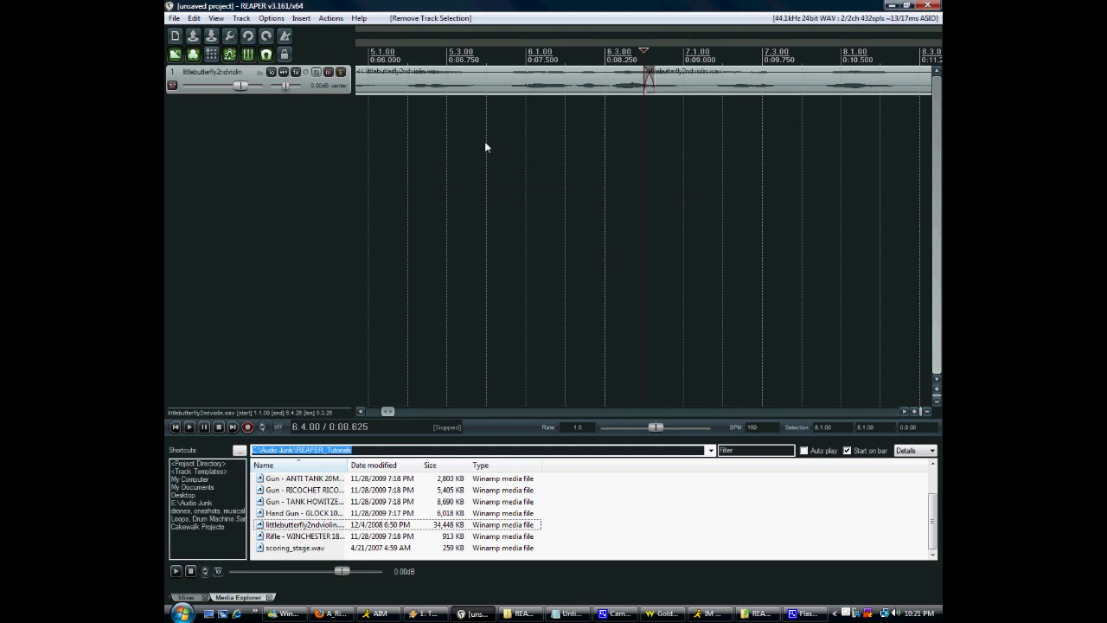
{"action": "key", "text": "ctrl+alt+r"}
In Render to File, keep Stereo output channels and enable markers as cues, then cancel
{"action": "left_click", "coordinate": [174, 18]}
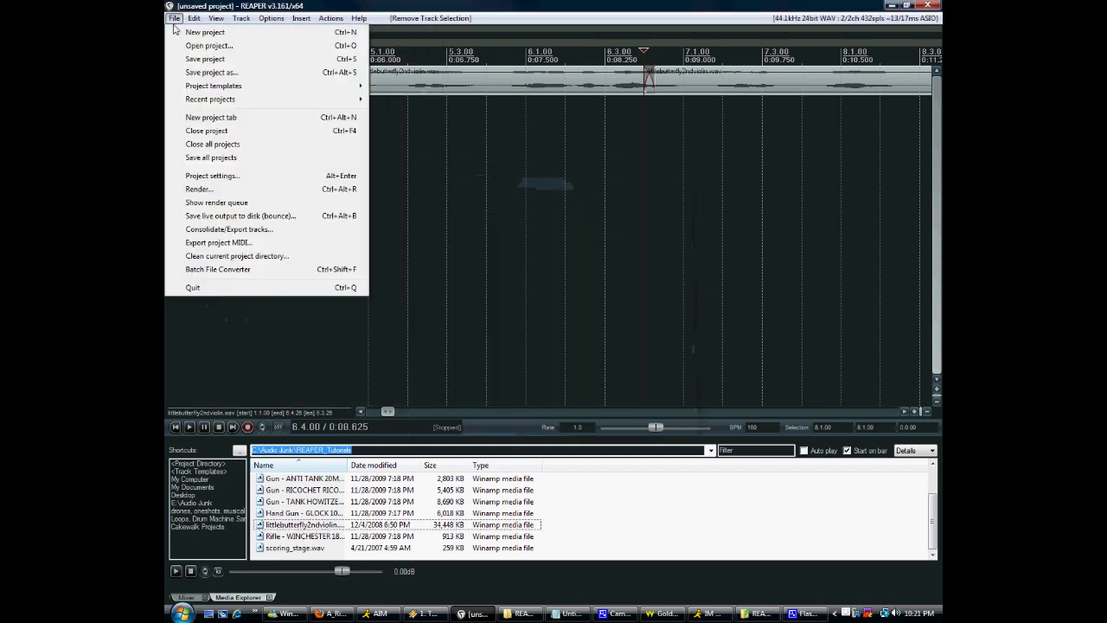
{"action": "left_click", "coordinate": [242, 187]}
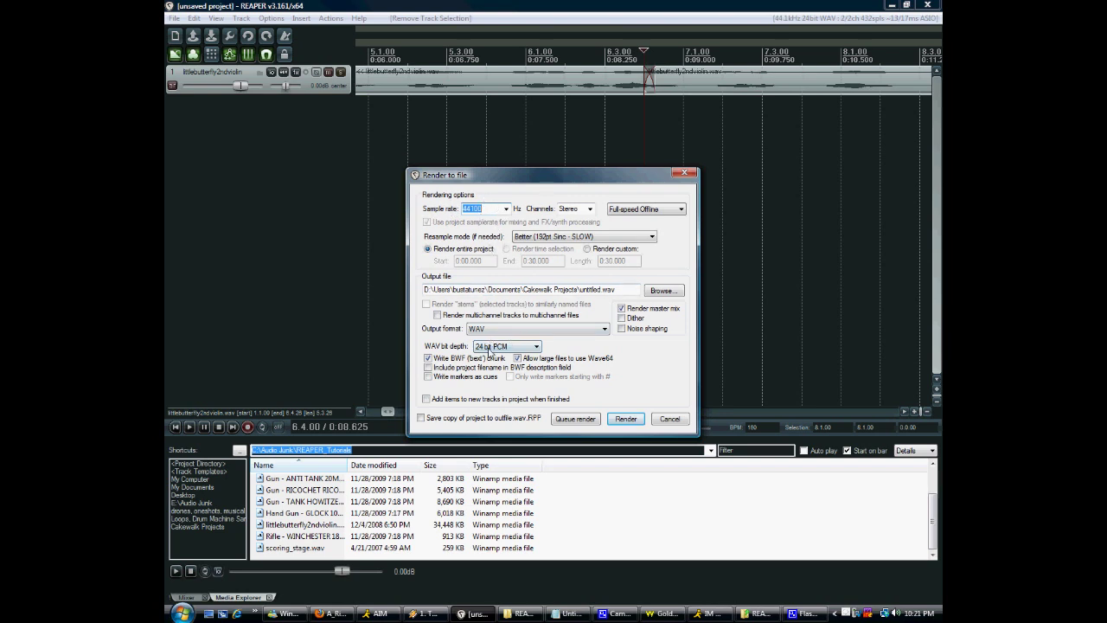
{"action": "left_click", "coordinate": [590, 208]}
{"action": "left_click", "coordinate": [642, 225]}
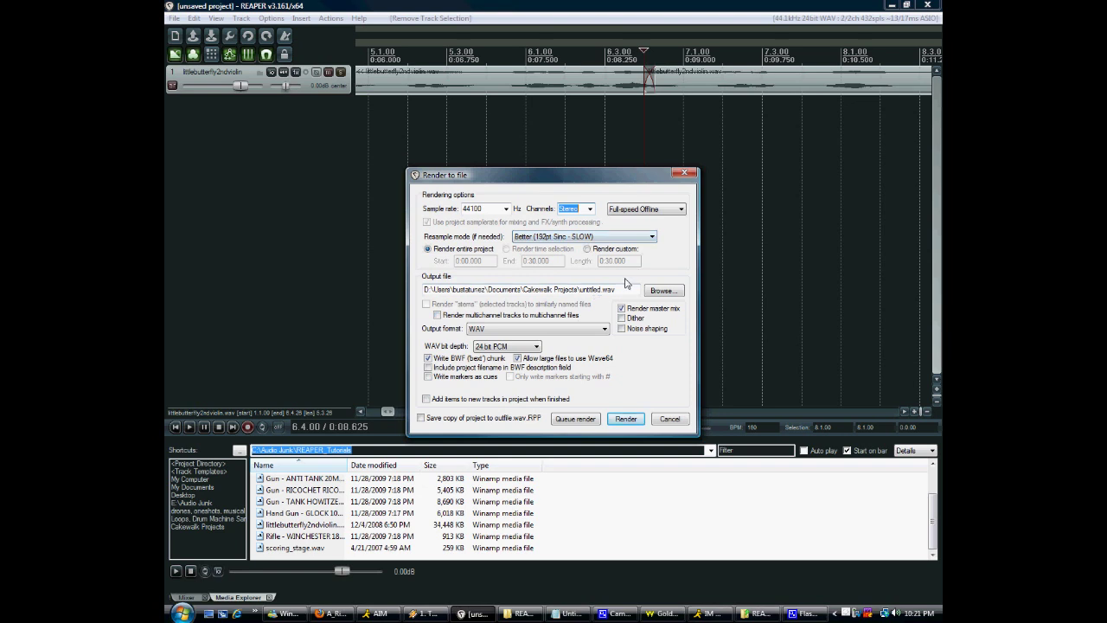
{"action": "left_click", "coordinate": [475, 377]}
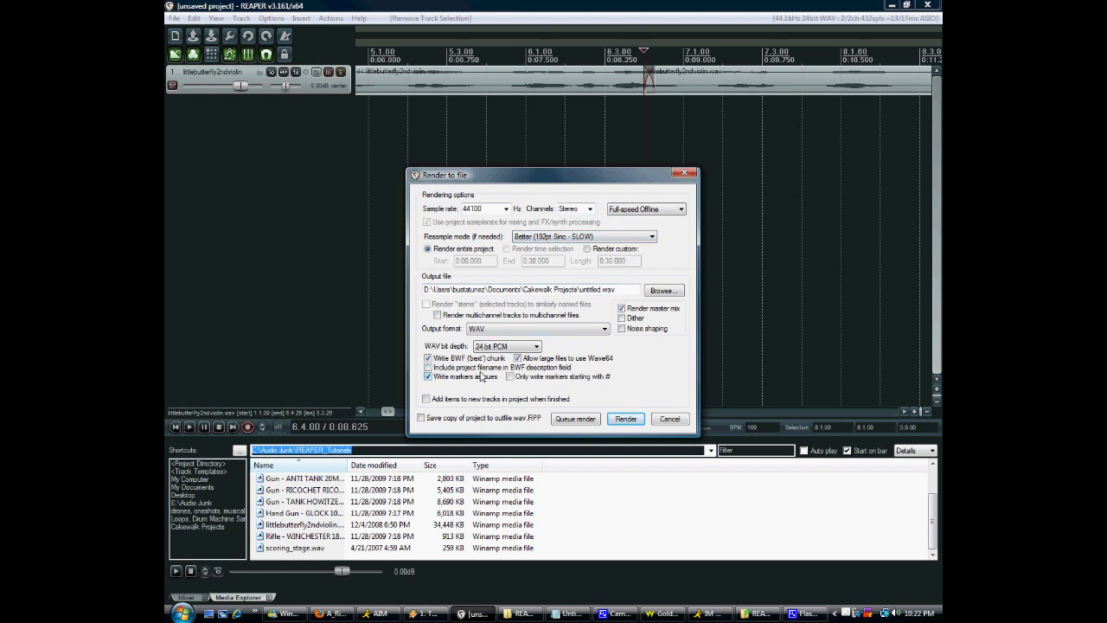
{"action": "left_click", "coordinate": [676, 420]}
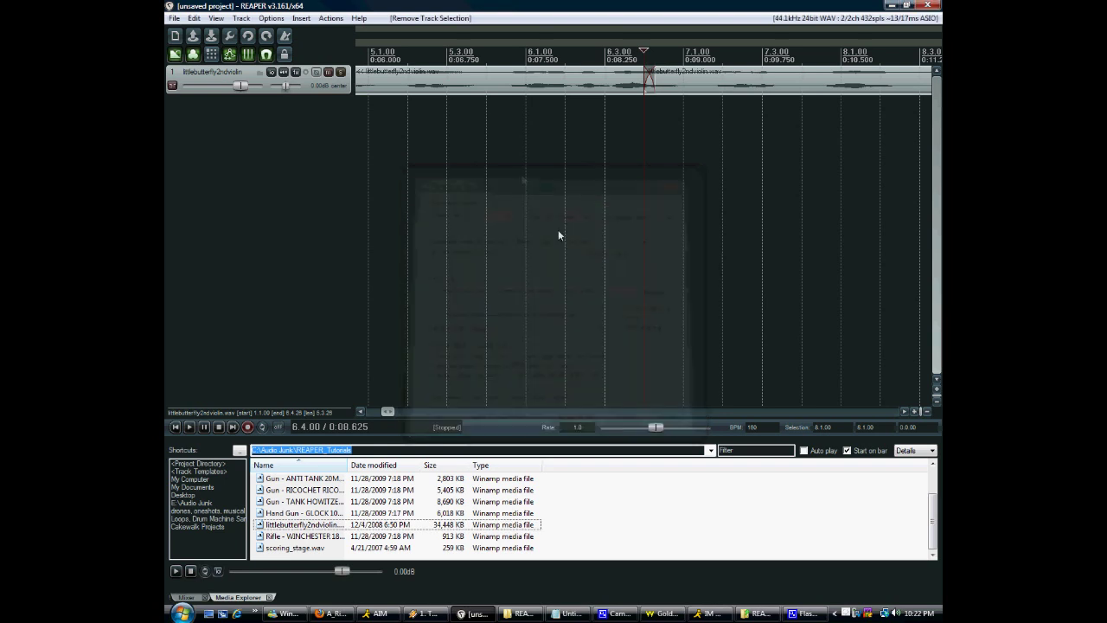
Add three project markers at successive points along the timeline
{"action": "left_click", "coordinate": [480, 152]}
{"action": "key", "text": "m"}
{"action": "left_click", "coordinate": [643, 160]}
{"action": "key", "text": "m"}
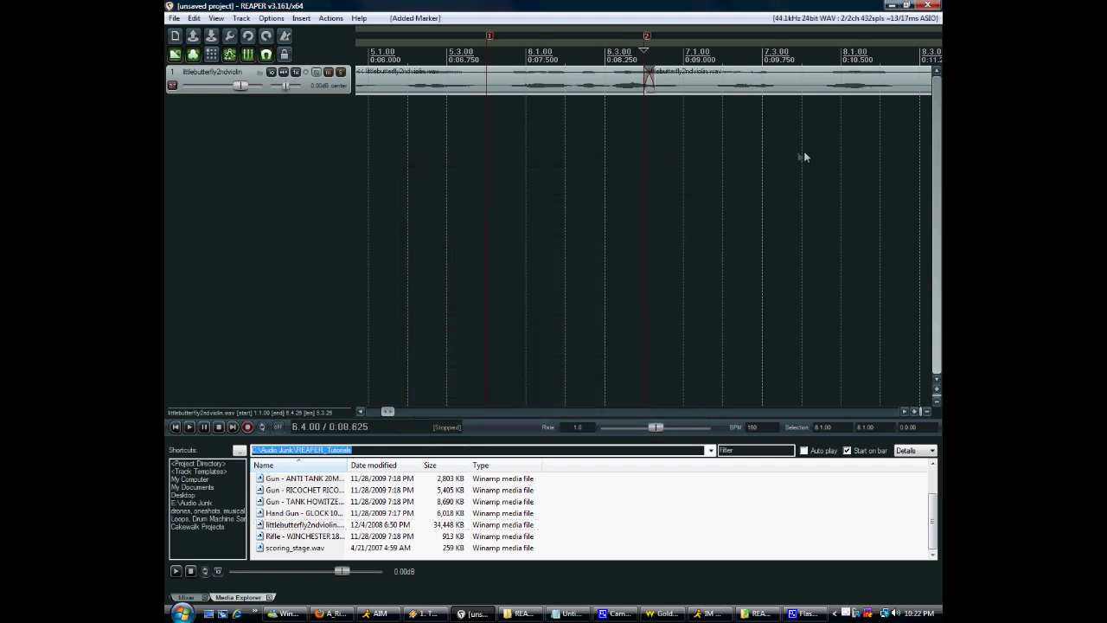
{"action": "left_click", "coordinate": [802, 155]}
{"action": "key", "text": "m"}
{"action": "key", "text": "ctrl+alt+r"}
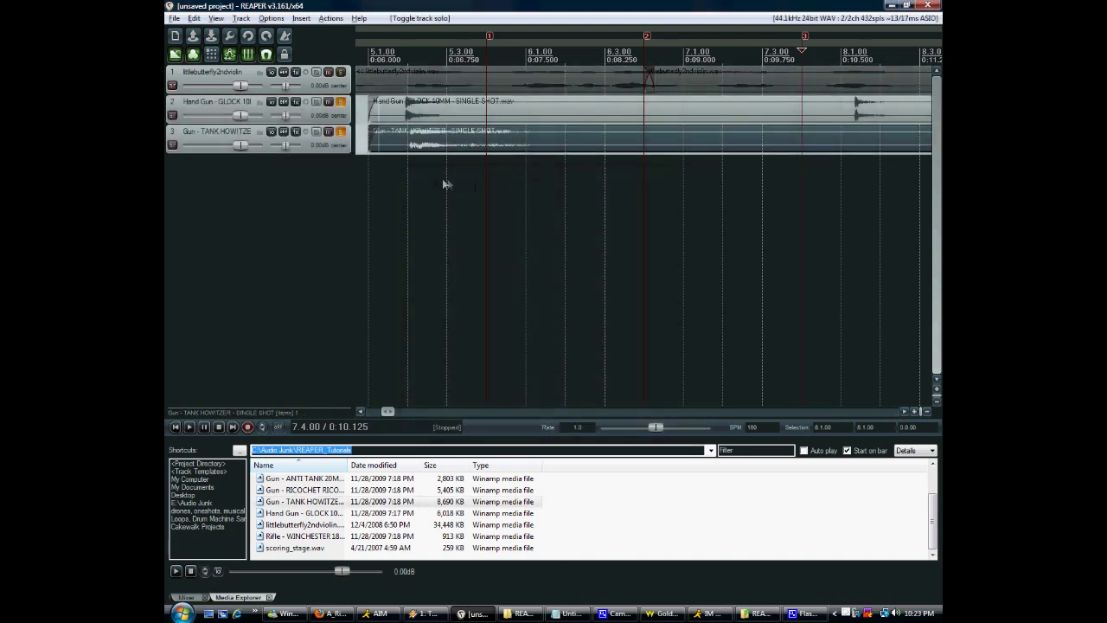
Make a time selection from 5.3.00, set rendering to the time selection, then cancel
{"action": "left_click_drag", "start_coordinate": [445, 181], "coordinate": [683, 182]}
{"action": "key", "text": "ctrl+alt+r"}
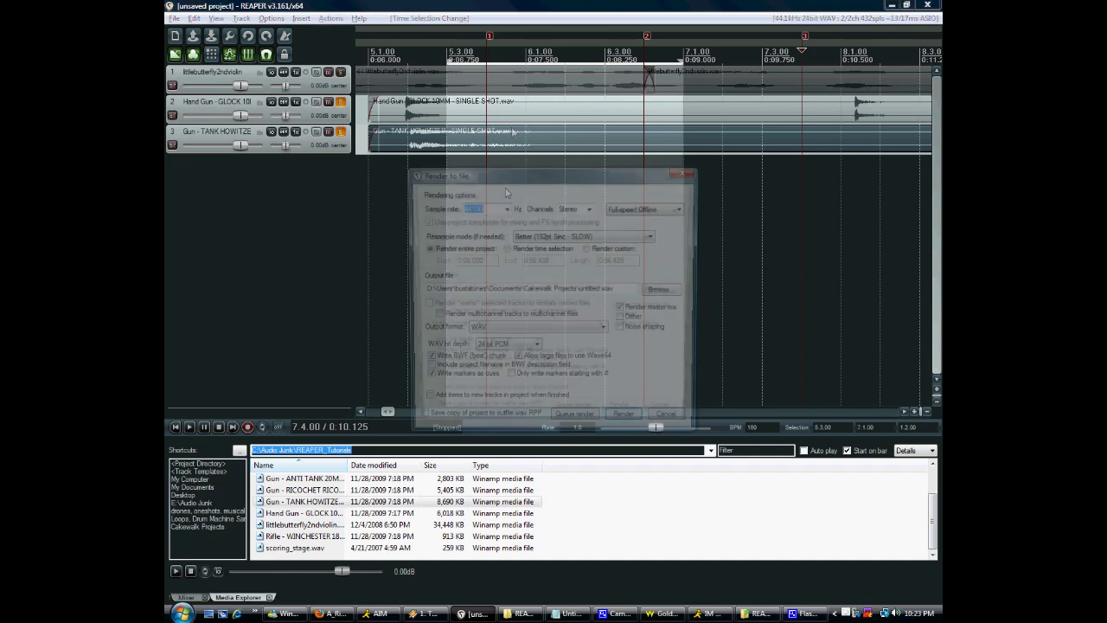
{"action": "left_click", "coordinate": [536, 249]}
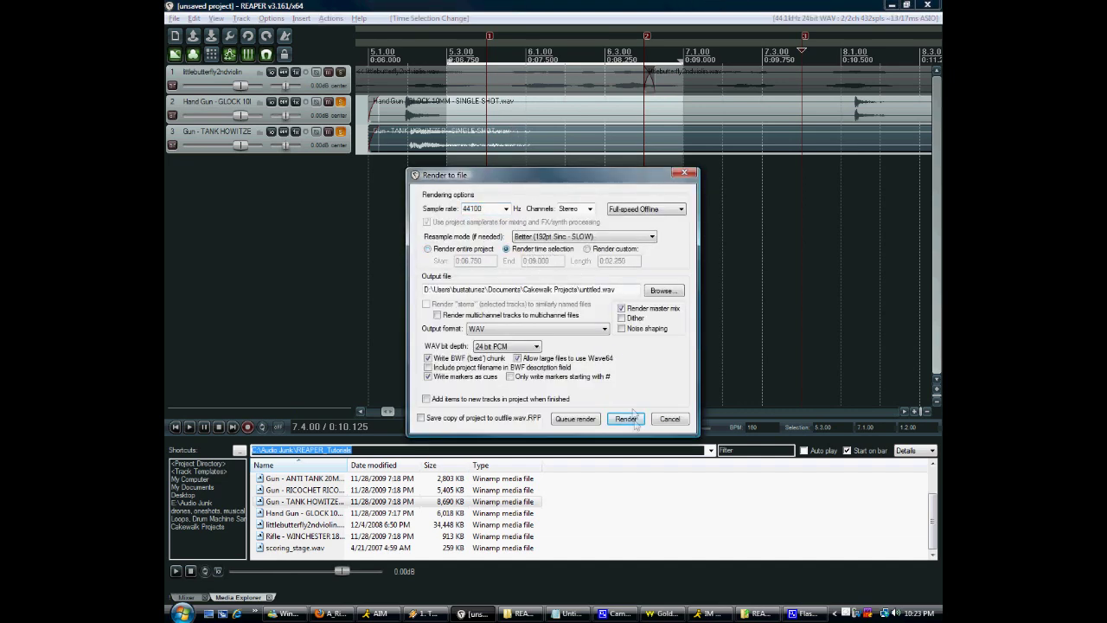
{"action": "left_click", "coordinate": [677, 422]}
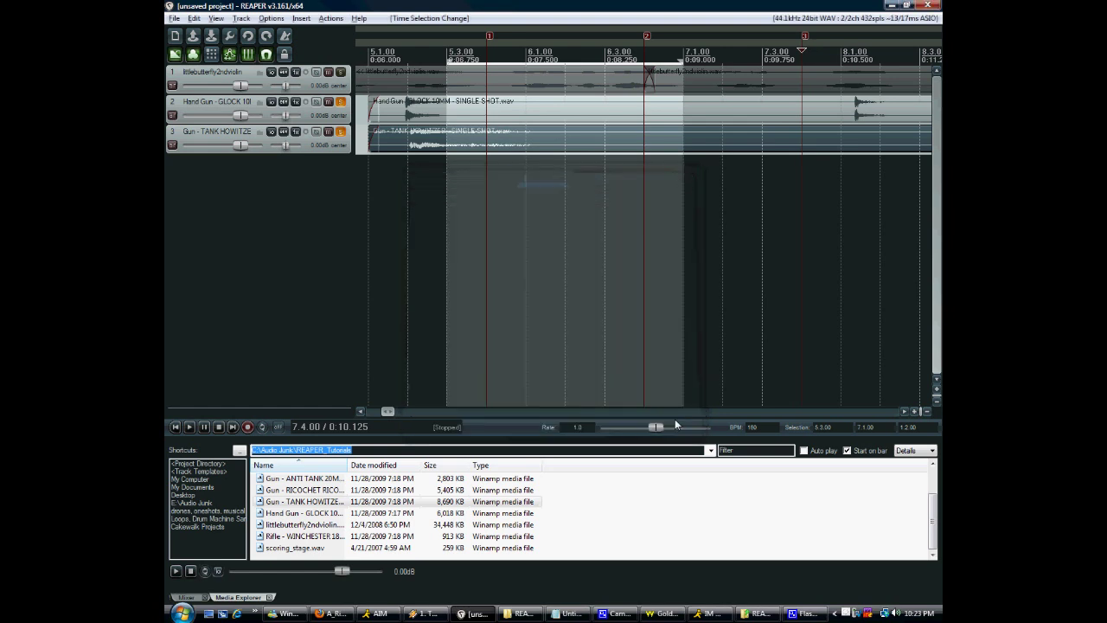
{"action": "double_click", "coordinate": [406, 147]}
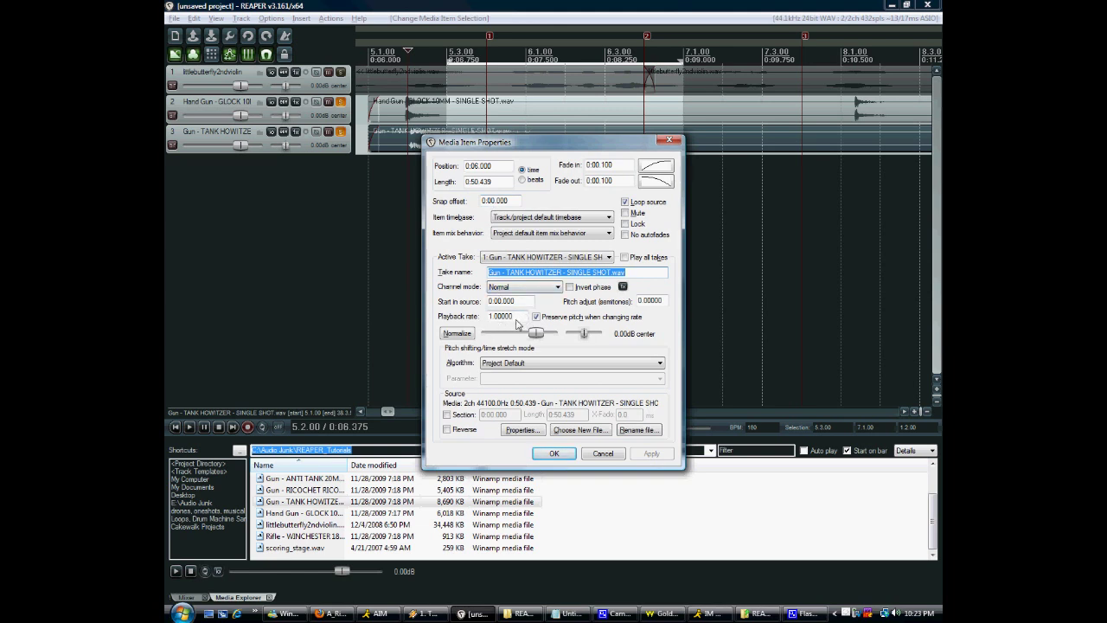
Raise the TANK HOWITZER item volume to +3.79 dB, then reset it to 0.00 dB
{"action": "left_click", "coordinate": [517, 322]}
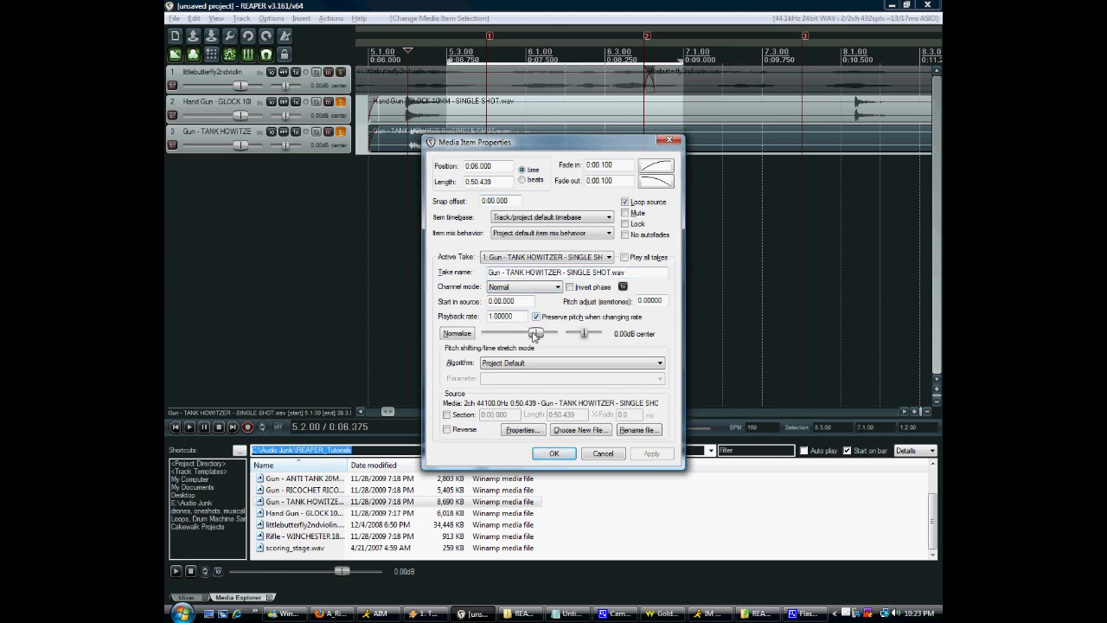
{"action": "left_click_drag", "start_coordinate": [537, 334], "coordinate": [545, 335]}
{"action": "double_click", "coordinate": [543, 335]}
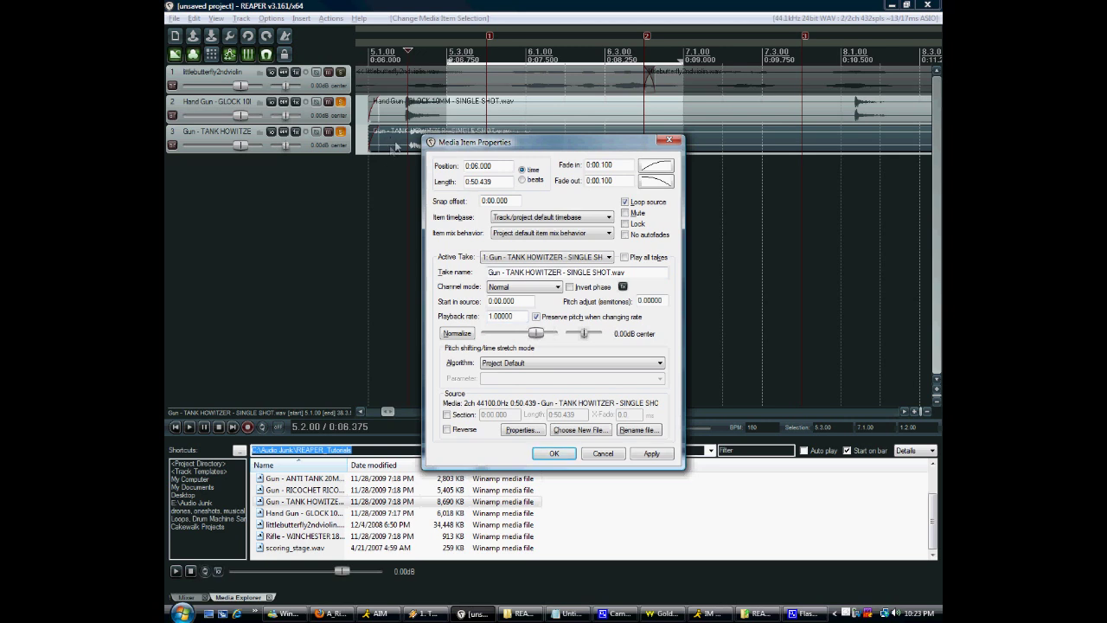
Open the item's FX chain with ReaPitch and clear the item selection
{"action": "left_click", "coordinate": [623, 288]}
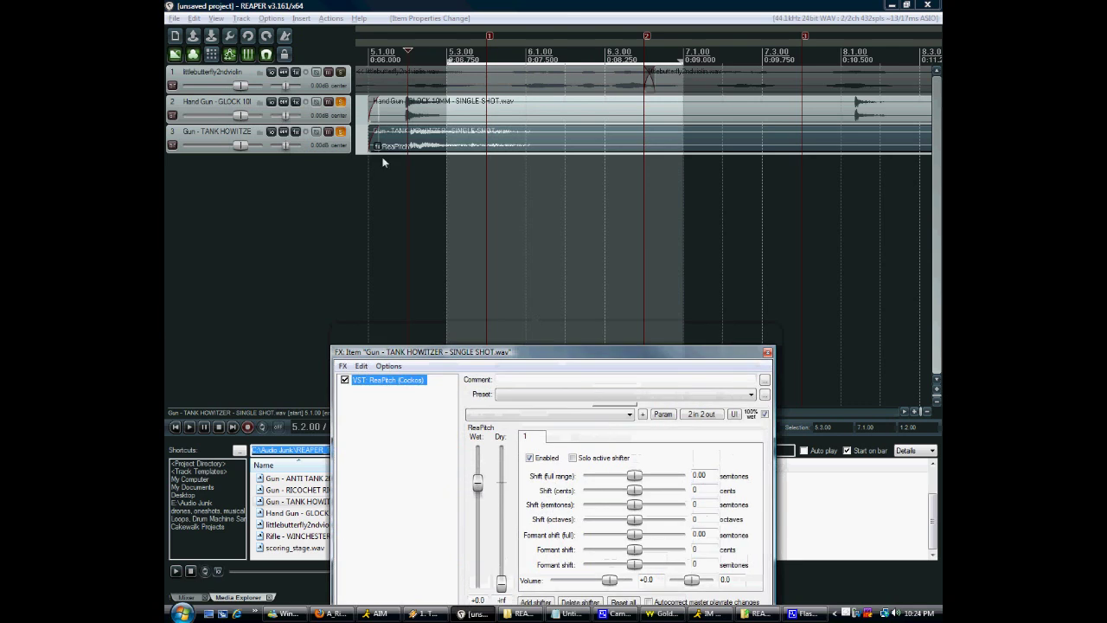
{"action": "left_click", "coordinate": [379, 150]}
{"action": "left_click", "coordinate": [378, 147]}
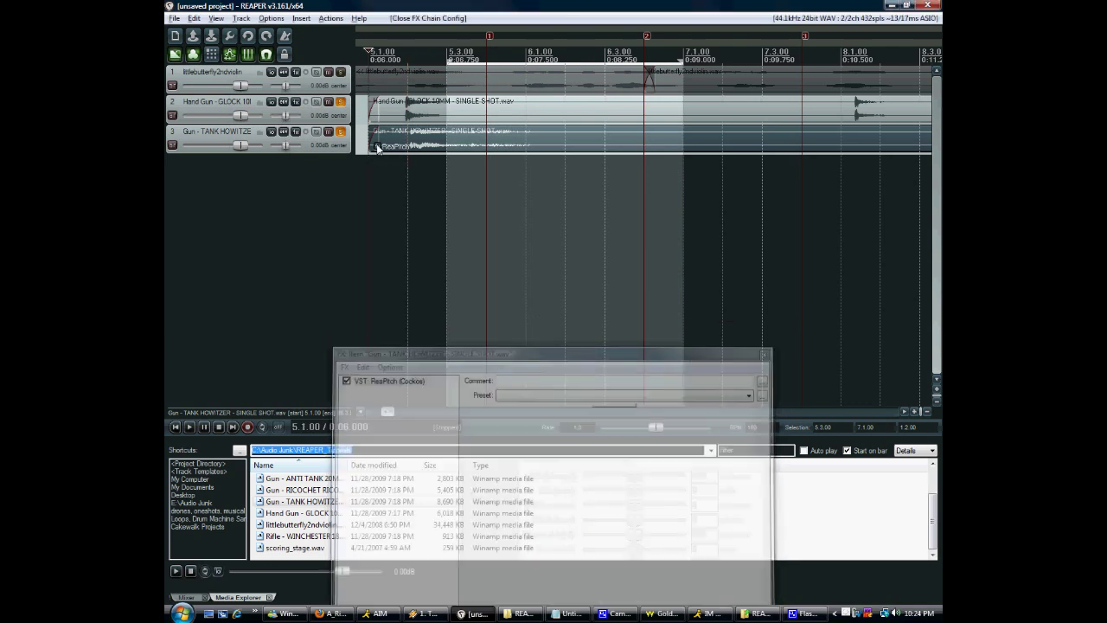
{"action": "left_click", "coordinate": [378, 148]}
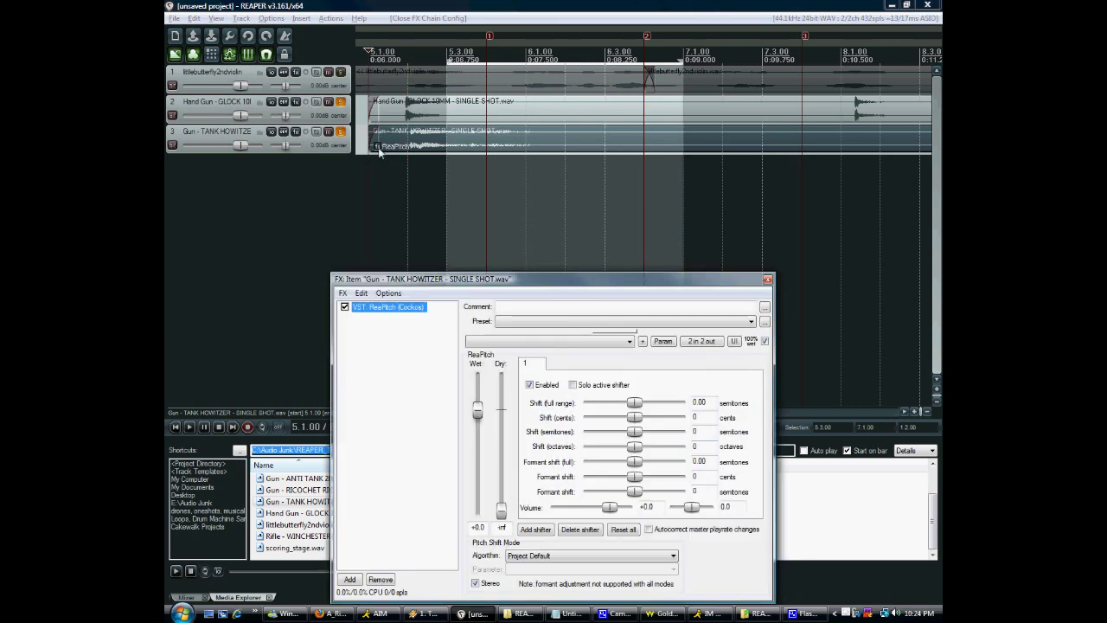
{"action": "left_click_drag", "start_coordinate": [408, 247], "coordinate": [407, 245]}
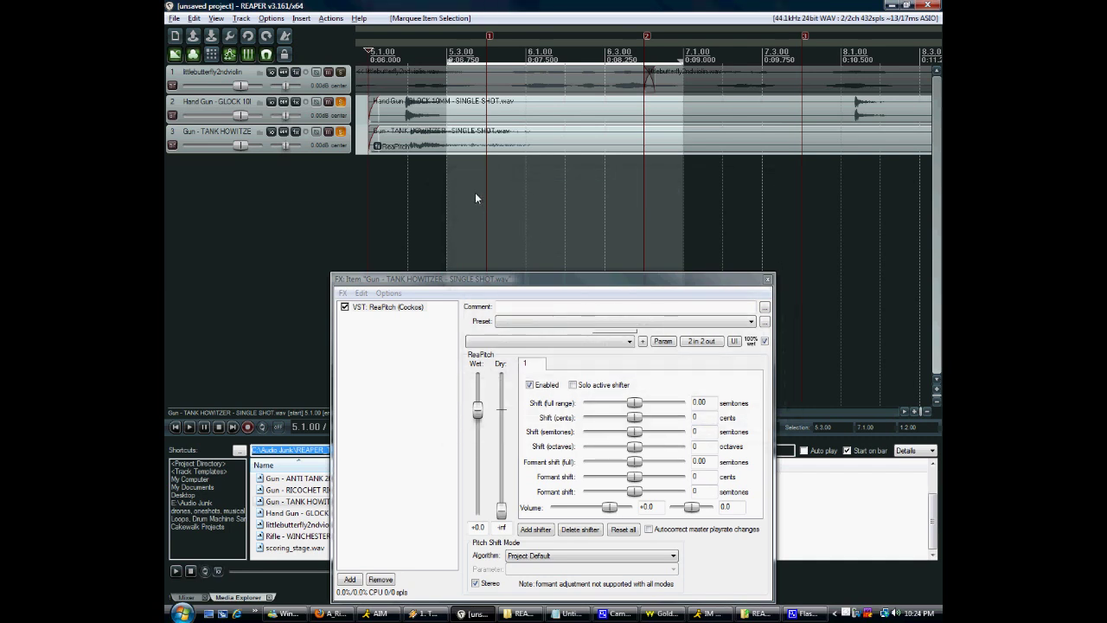
{"action": "key", "text": "shift+slash"}
Filter the Actions list for 'item: show' and select the Show FX chain for selected item take action
{"action": "left_click_drag", "start_coordinate": [493, 182], "coordinate": [466, 196]}
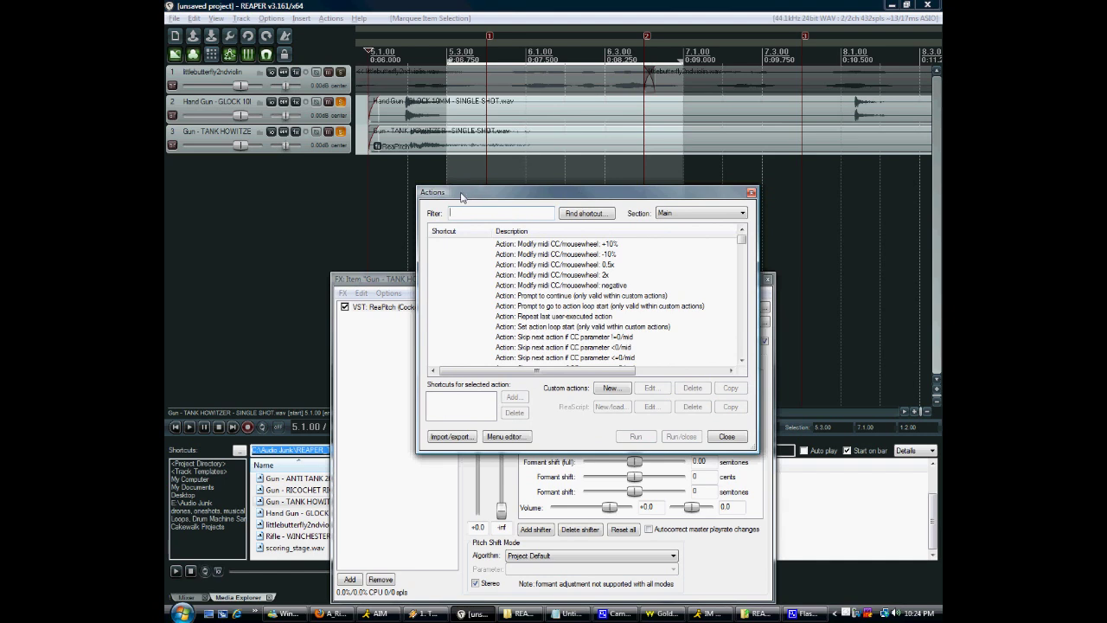
{"action": "mouse_move", "coordinate": [742, 240]}
{"action": "left_mouse_down"}
{"action": "mouse_move", "coordinate": [742, 297]}
{"action": "mouse_move", "coordinate": [741, 240]}
{"action": "left_mouse_up"}
{"action": "left_click", "coordinate": [489, 215]}
{"action": "type", "text": "item: show"}
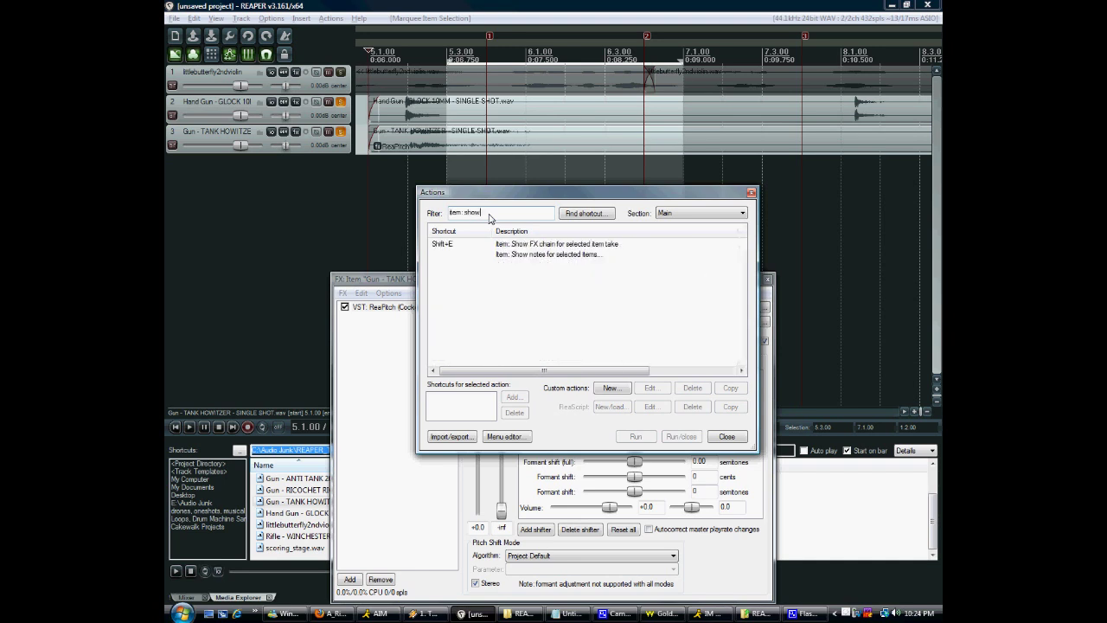
{"action": "left_click", "coordinate": [524, 245]}
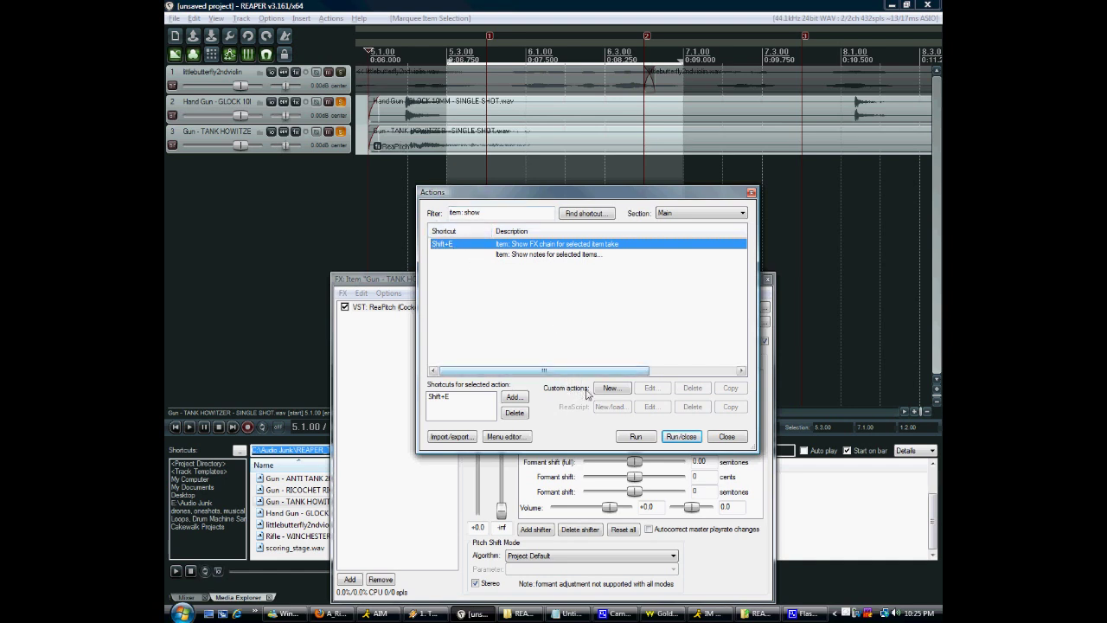
Start a new custom action, browse its available actions, then cancel and close the Actions list
{"action": "left_click", "coordinate": [609, 388]}
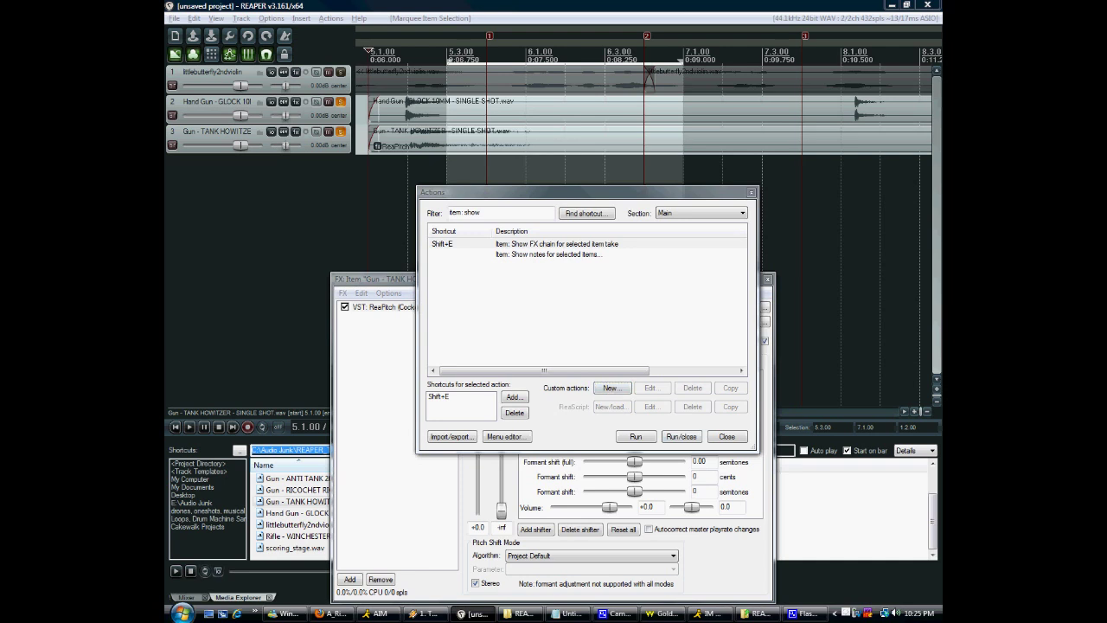
{"action": "left_click", "coordinate": [350, 228]}
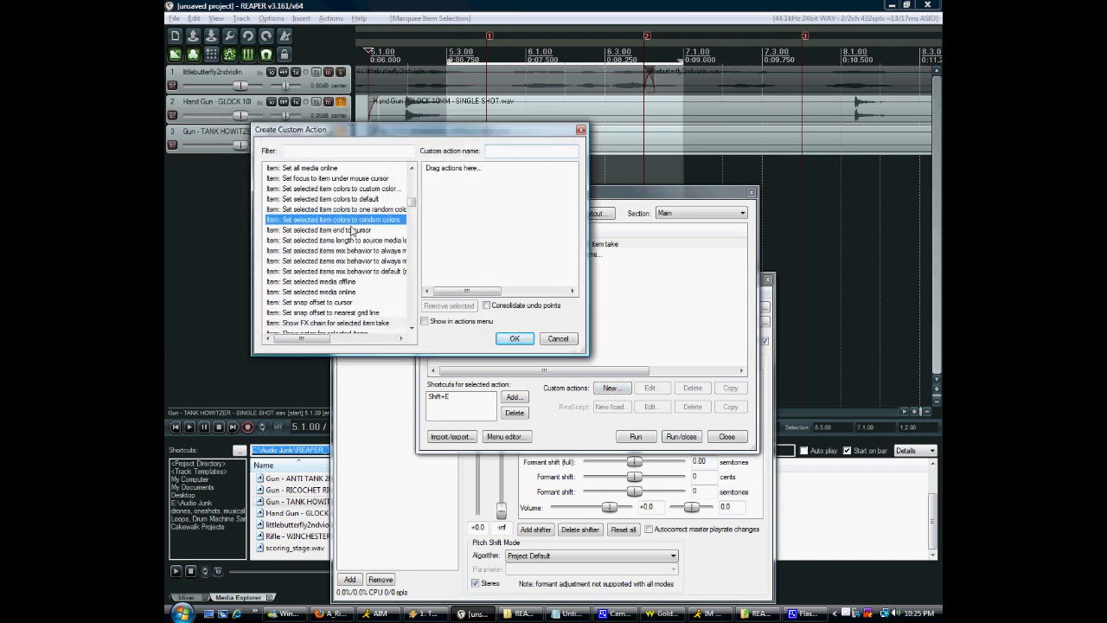
{"action": "key", "text": "Down"}
{"action": "key", "text": "Down"}
{"action": "key", "text": "Down"}
{"action": "left_click", "coordinate": [558, 338]}
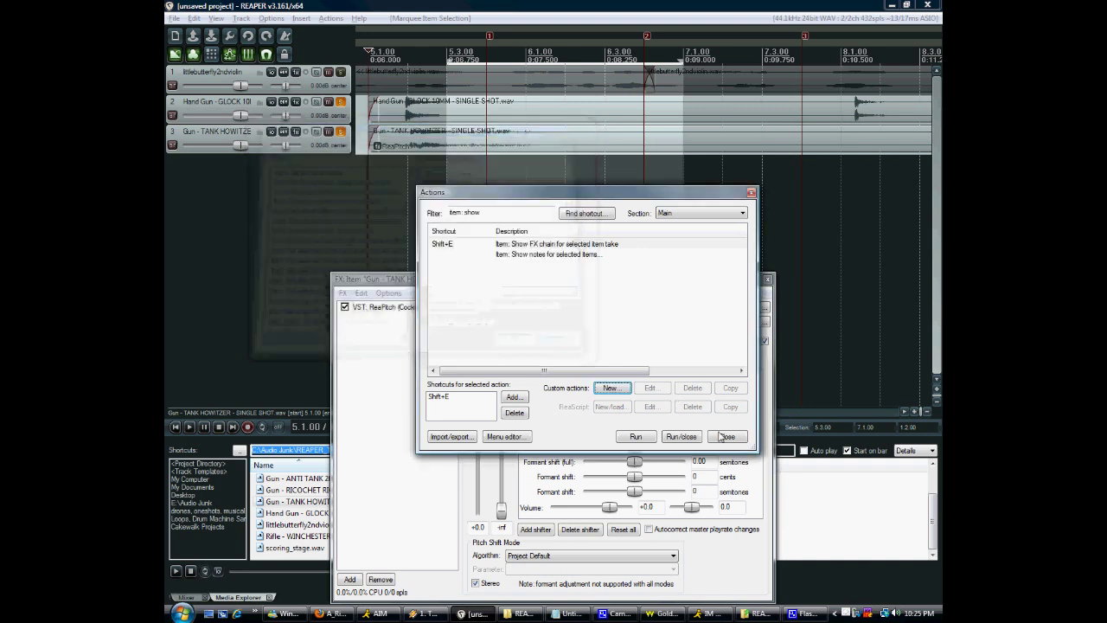
{"action": "key", "text": "Escape"}
{"action": "key", "text": "Escape"}
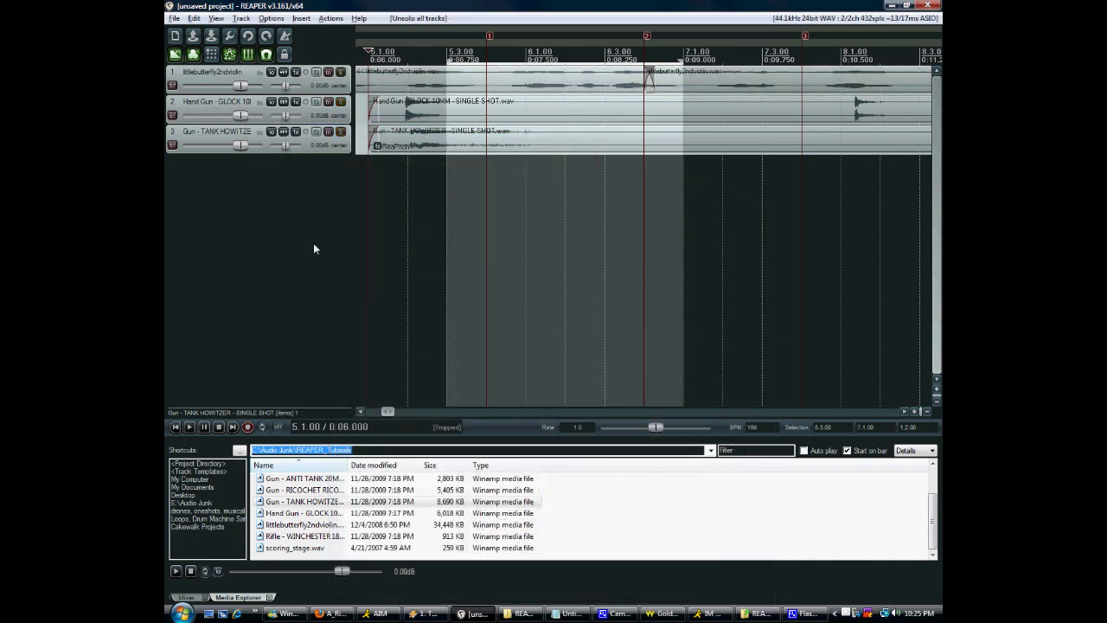
Add three empty tracks below track 3
{"action": "double_click", "coordinate": [270, 193]}
{"action": "double_click", "coordinate": [277, 229]}
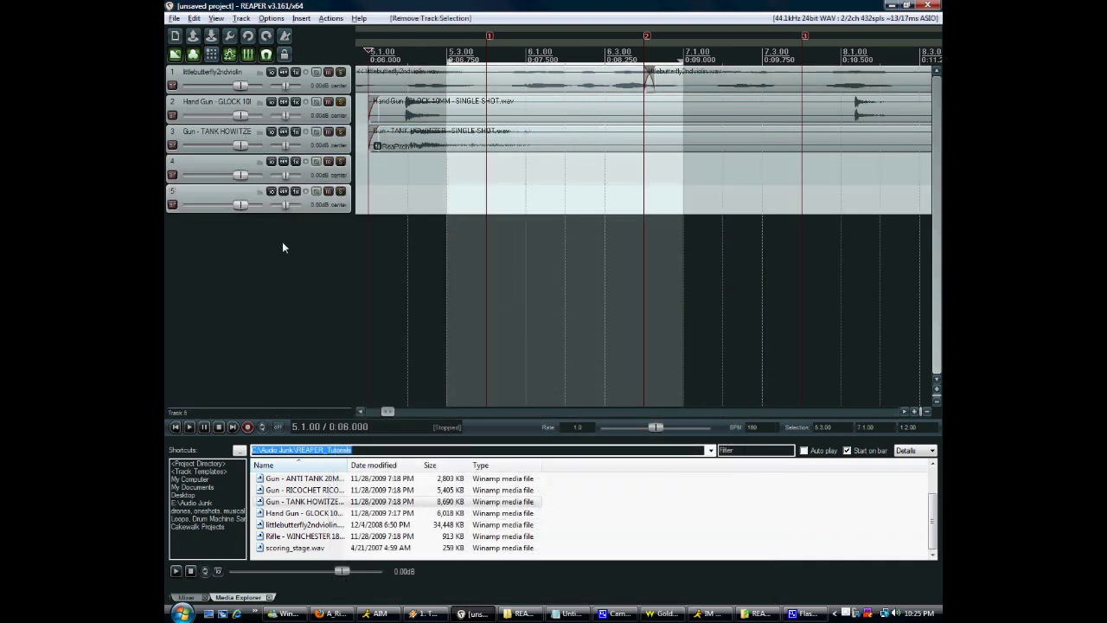
{"action": "double_click", "coordinate": [282, 241]}
{"action": "left_click", "coordinate": [322, 179], "text": "shift"}
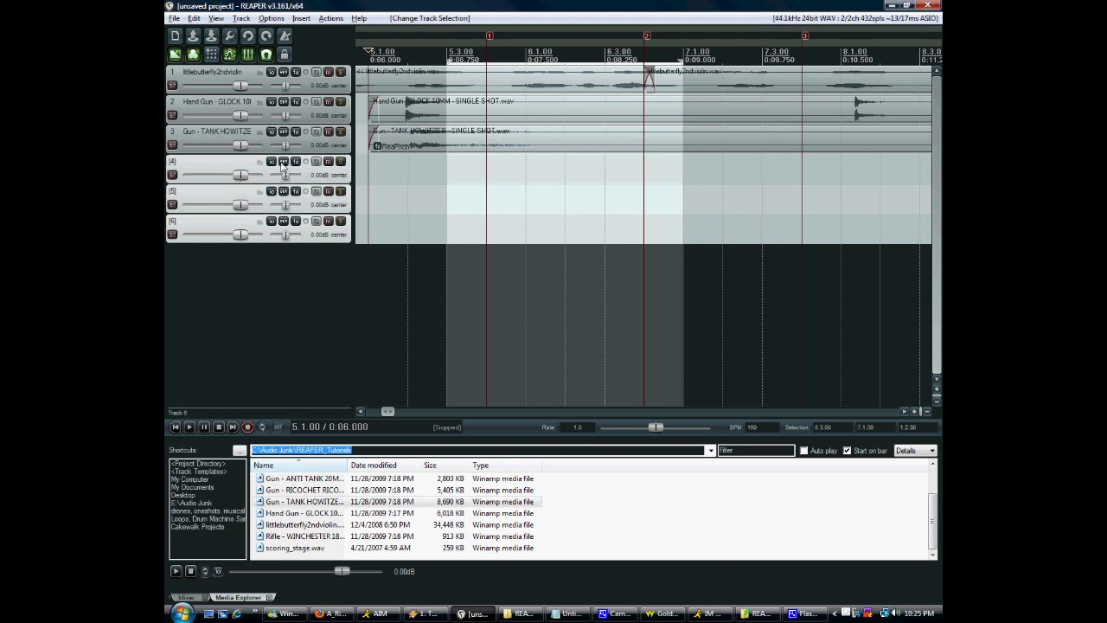
Give track 2 (Hand Gun - GLOCK 10MM) a custom green colour
{"action": "left_click", "coordinate": [338, 117]}
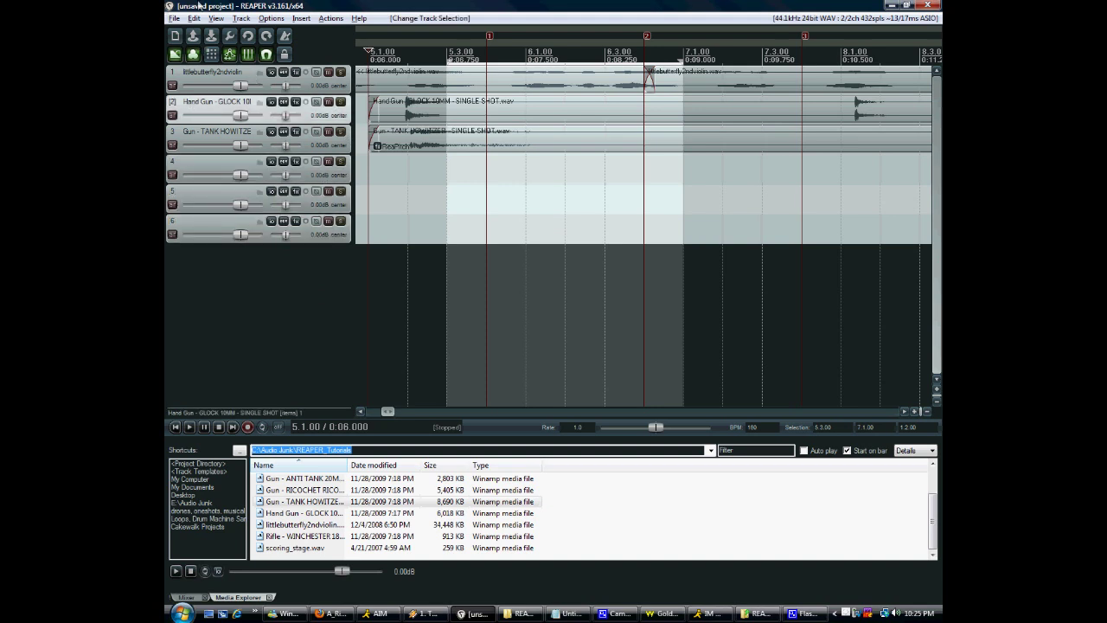
{"action": "left_click", "coordinate": [238, 19]}
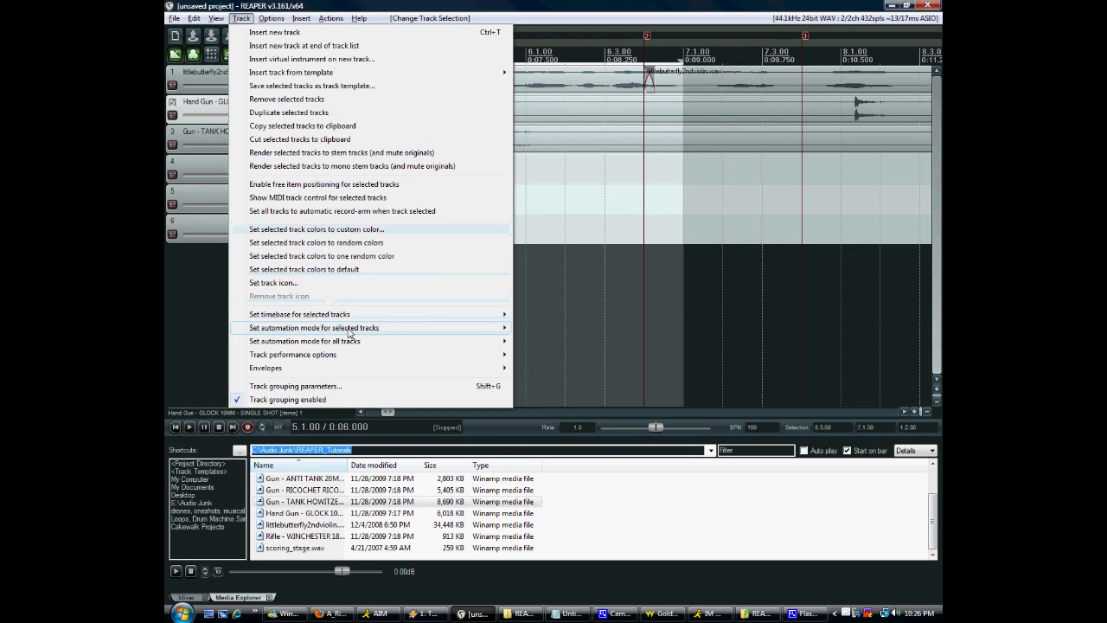
{"action": "left_click", "coordinate": [365, 232]}
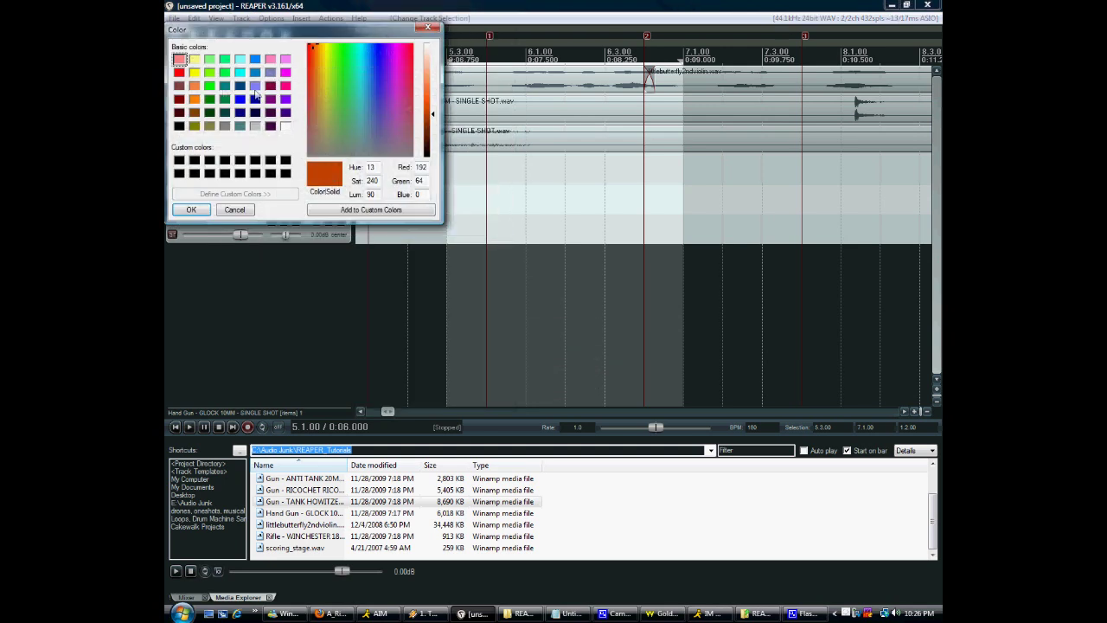
{"action": "left_click", "coordinate": [224, 71]}
{"action": "left_click", "coordinate": [191, 210]}
{"action": "scroll", "coordinate": [463, 112], "scroll_direction": "down", "scroll_amount": 5}
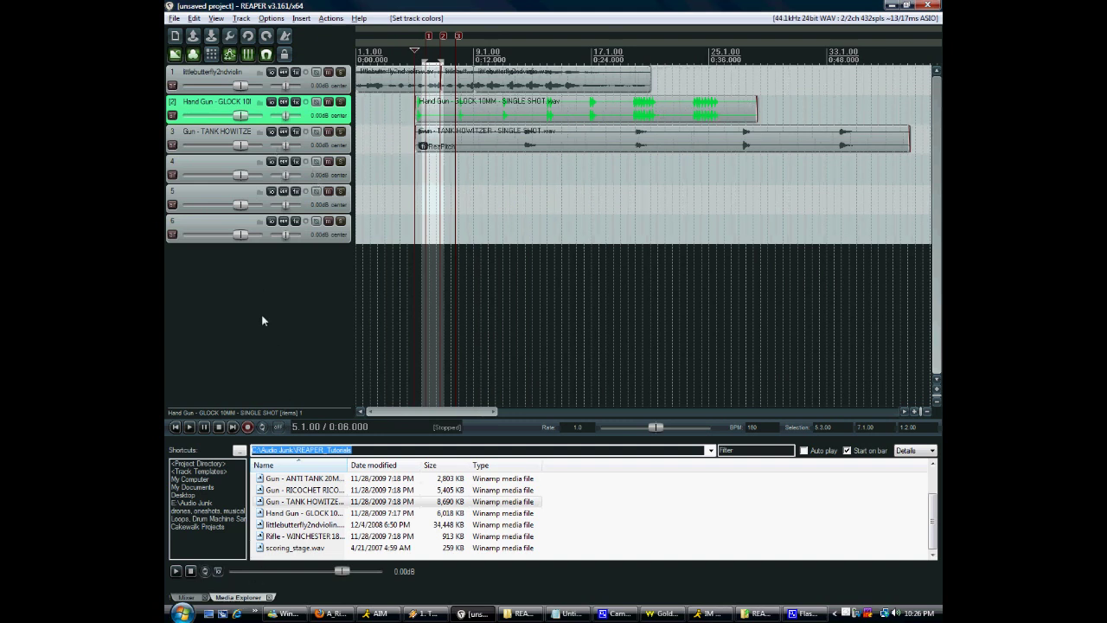
Show the mixer in the bottom docker and detach it into a floating window
{"action": "left_click", "coordinate": [190, 597]}
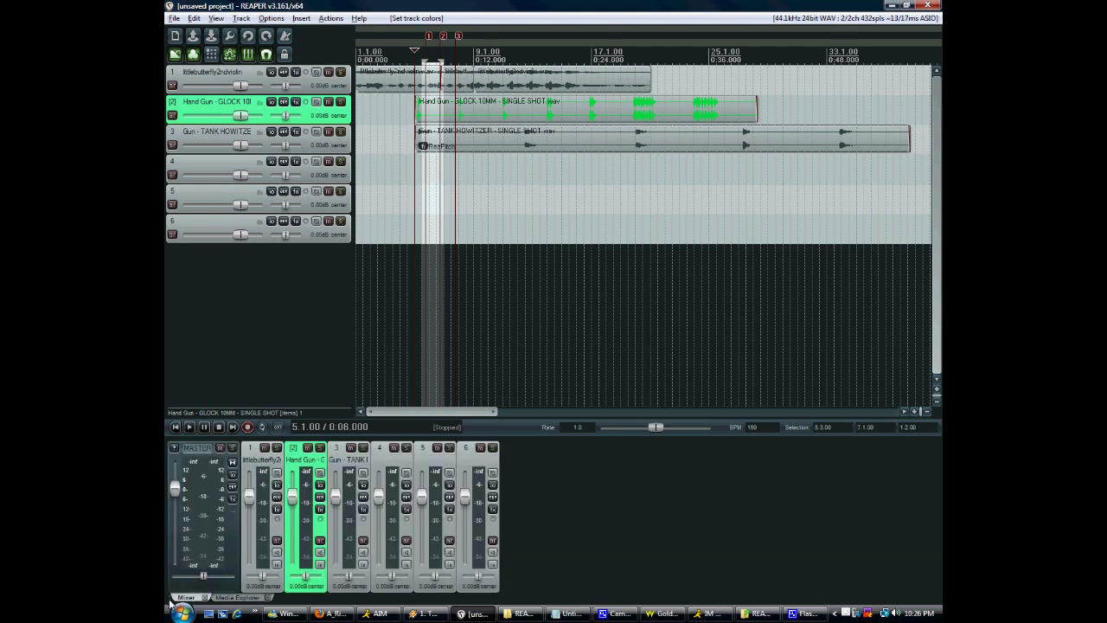
{"action": "right_click", "coordinate": [172, 603]}
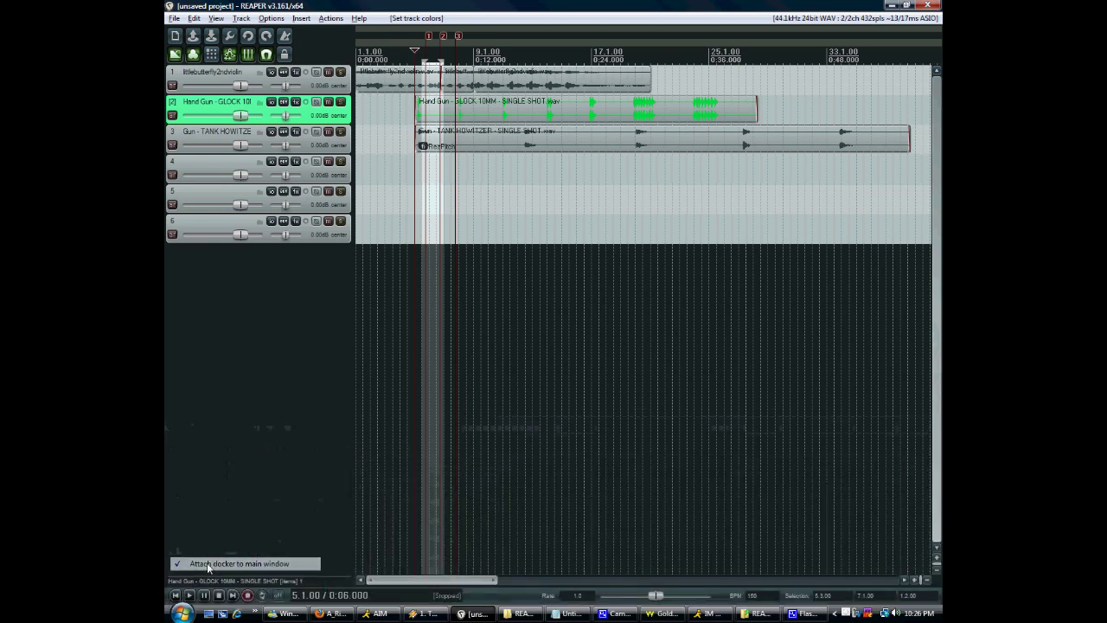
{"action": "left_click", "coordinate": [207, 563]}
Move the floating mixer, dock it back into the main window, and draw a MIDI item on track 5
{"action": "left_click_drag", "start_coordinate": [551, 340], "coordinate": [646, 358]}
{"action": "right_click", "coordinate": [315, 517]}
{"action": "left_click", "coordinate": [309, 525]}
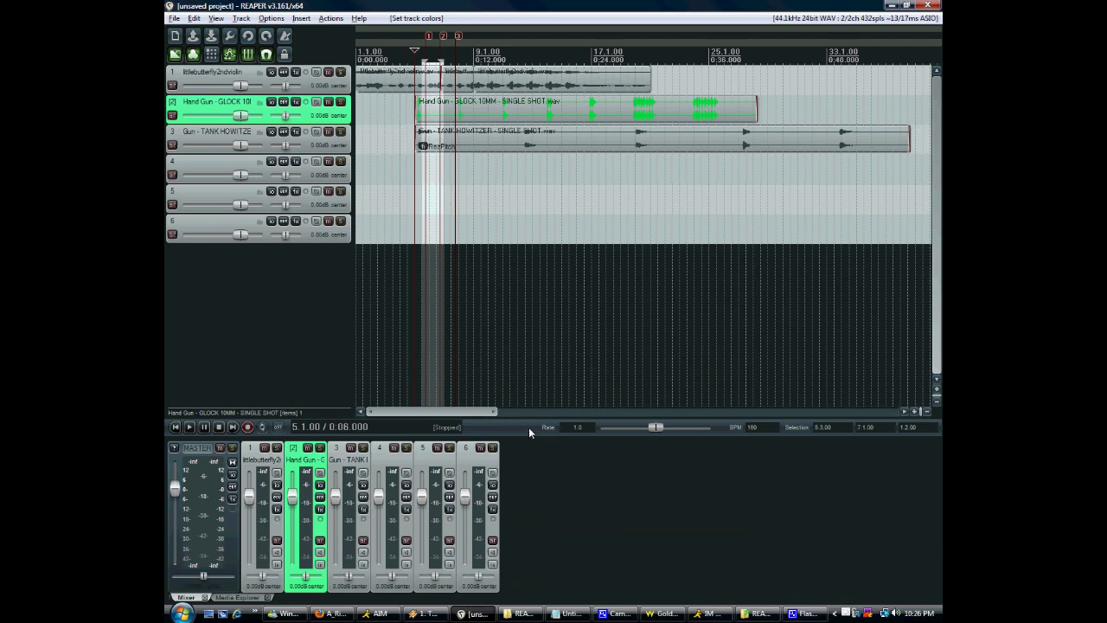
{"action": "mouse_move", "coordinate": [482, 197]}
{"action": "left_mouse_down"}
{"action": "mouse_move", "coordinate": [539, 197]}
{"action": "mouse_move", "coordinate": [495, 208]}
{"action": "left_mouse_up"}
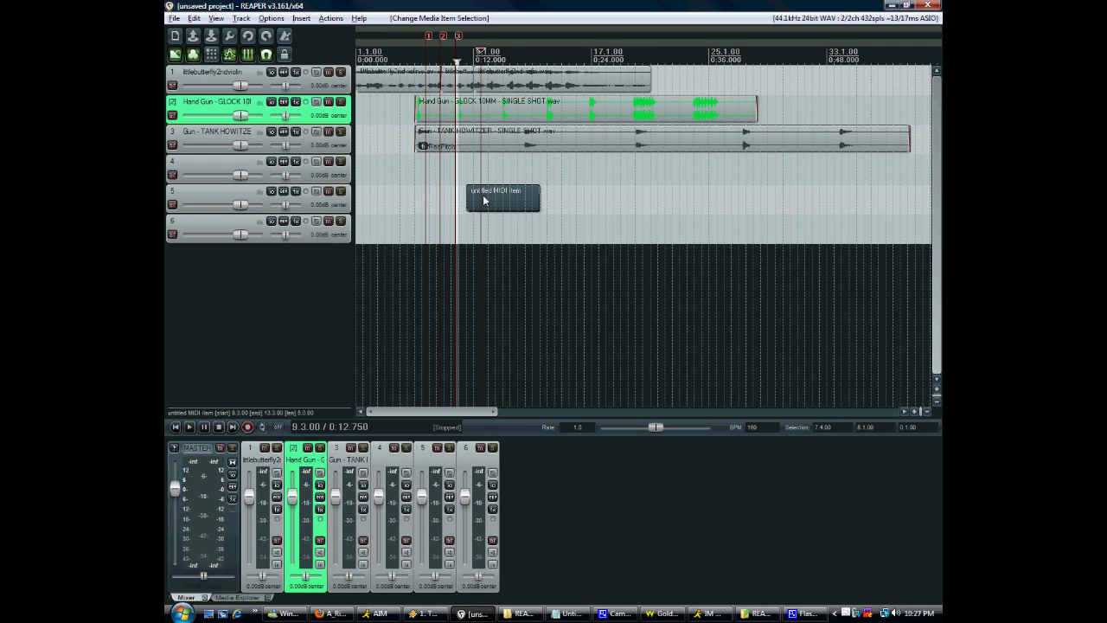
Open the MIDI item in a docked, enlarged MIDI editor, click in the piano roll, then close it
{"action": "double_click", "coordinate": [487, 201]}
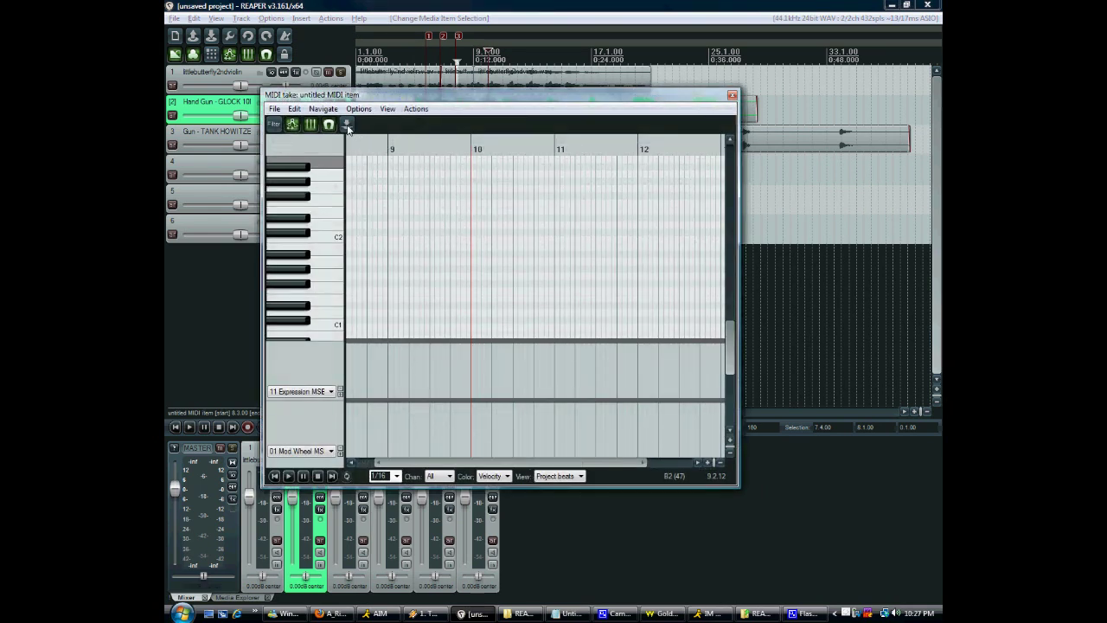
{"action": "left_click", "coordinate": [347, 126]}
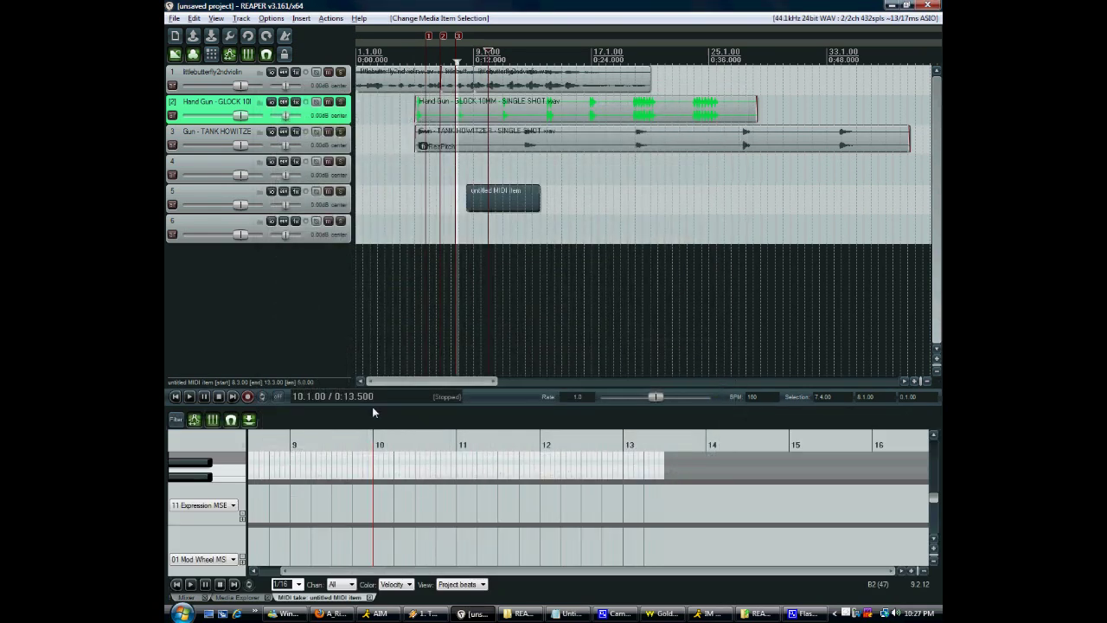
{"action": "left_click_drag", "start_coordinate": [374, 405], "coordinate": [414, 273]}
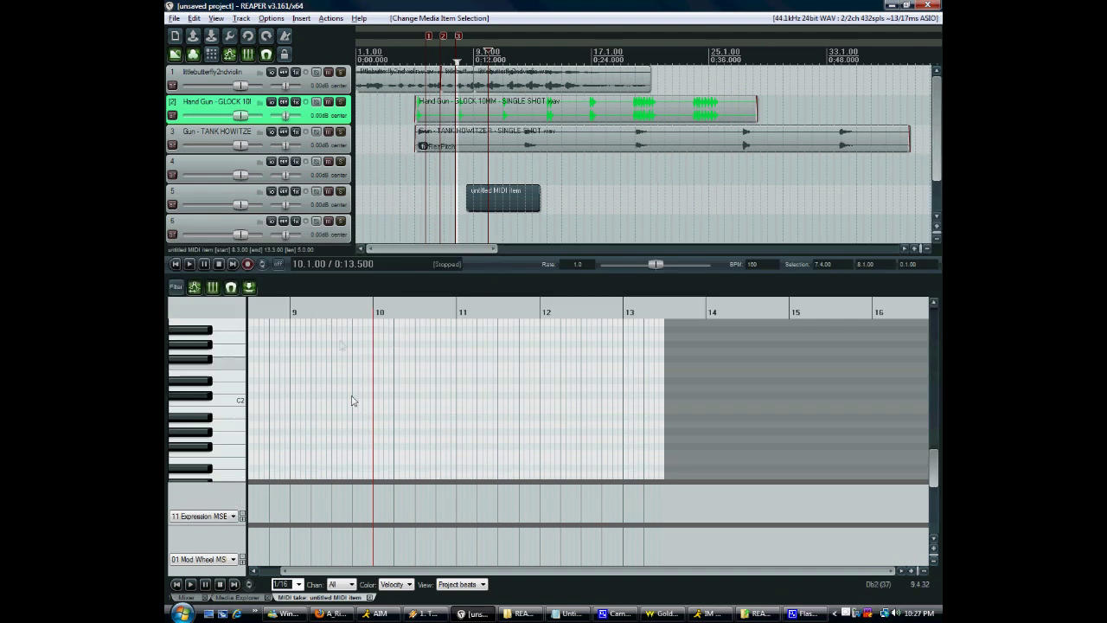
{"action": "left_click", "coordinate": [446, 368]}
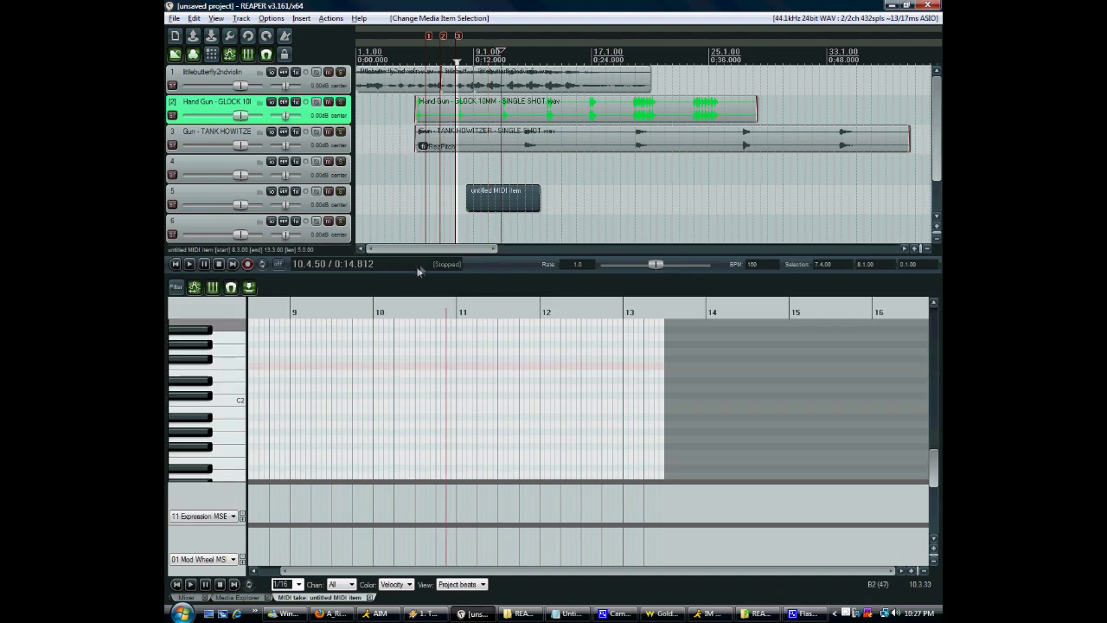
{"action": "key", "text": "Escape"}
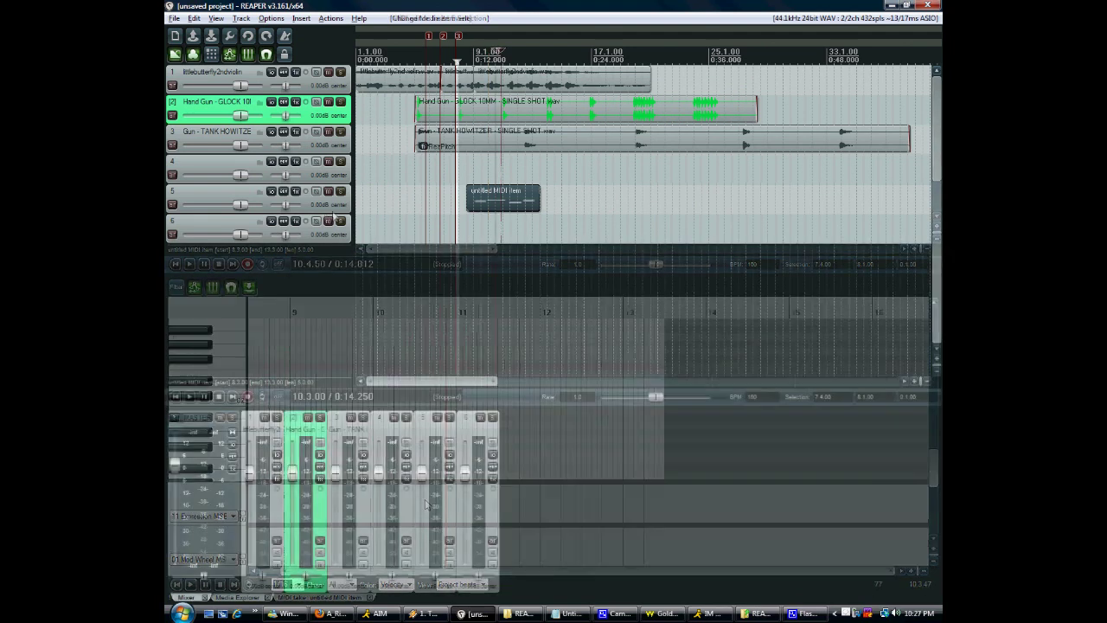
{"action": "left_click", "coordinate": [333, 204]}
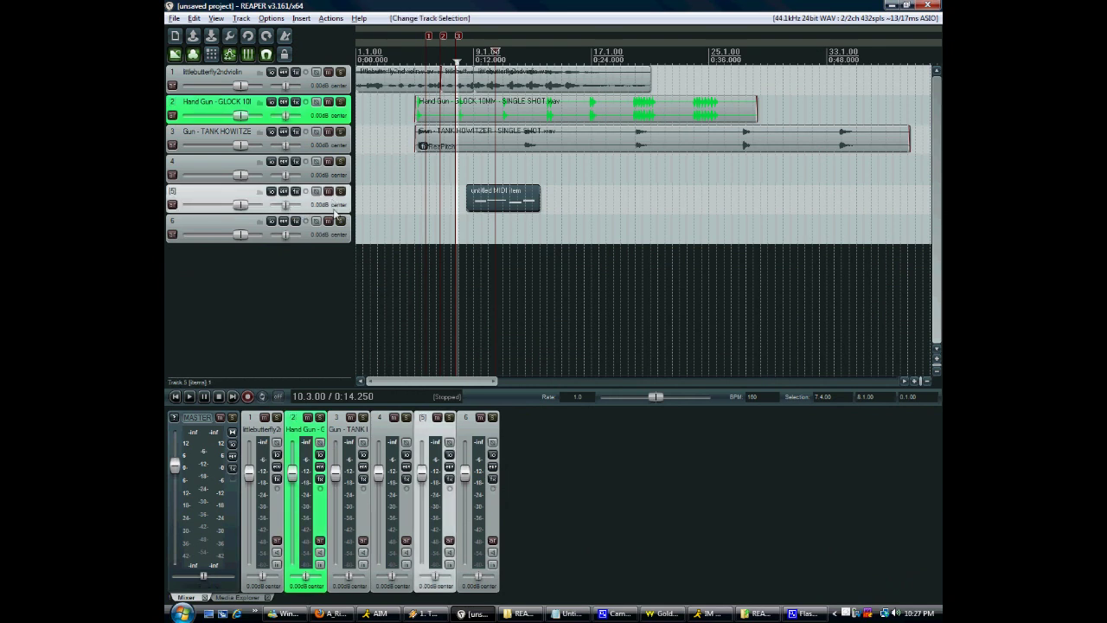
Make track 5 taller and draw three notes into its MIDI item with the inline editor
{"action": "left_click_drag", "start_coordinate": [335, 216], "coordinate": [335, 346]}
{"action": "scroll", "coordinate": [647, 254], "scroll_direction": "up", "scroll_amount": 3}
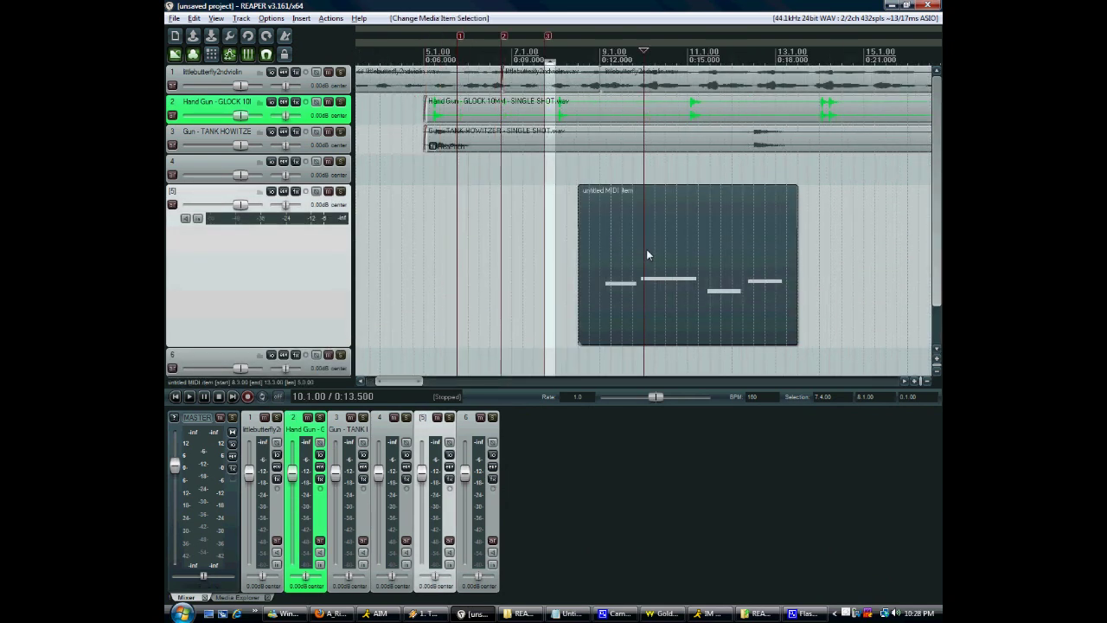
{"action": "double_click", "coordinate": [646, 249]}
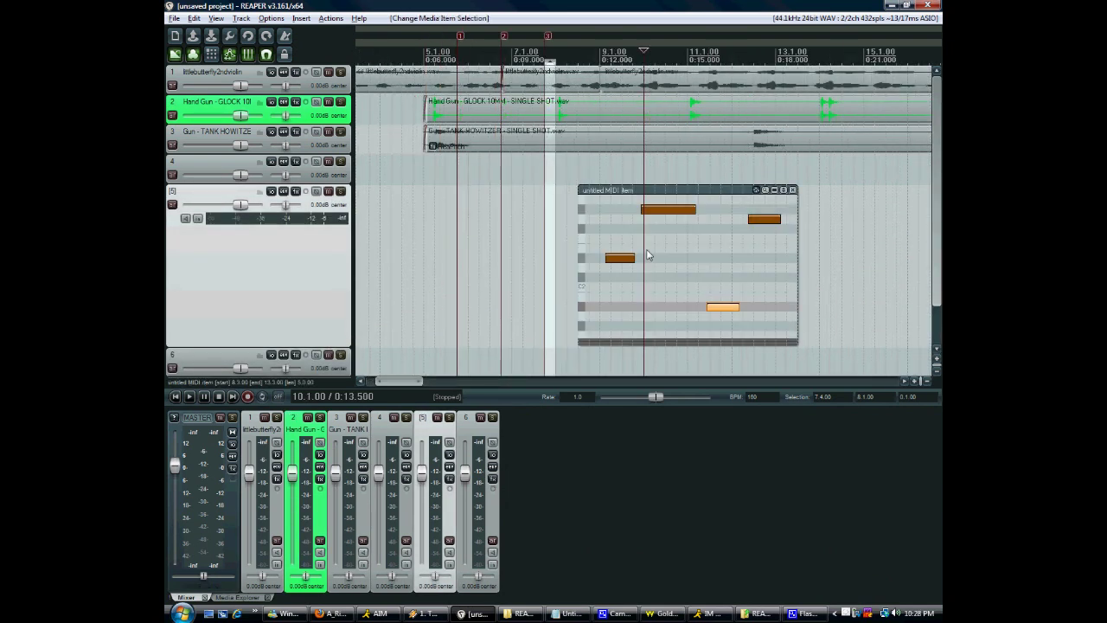
{"action": "left_click", "coordinate": [693, 238]}
{"action": "left_click", "coordinate": [702, 257]}
{"action": "left_click", "coordinate": [724, 230]}
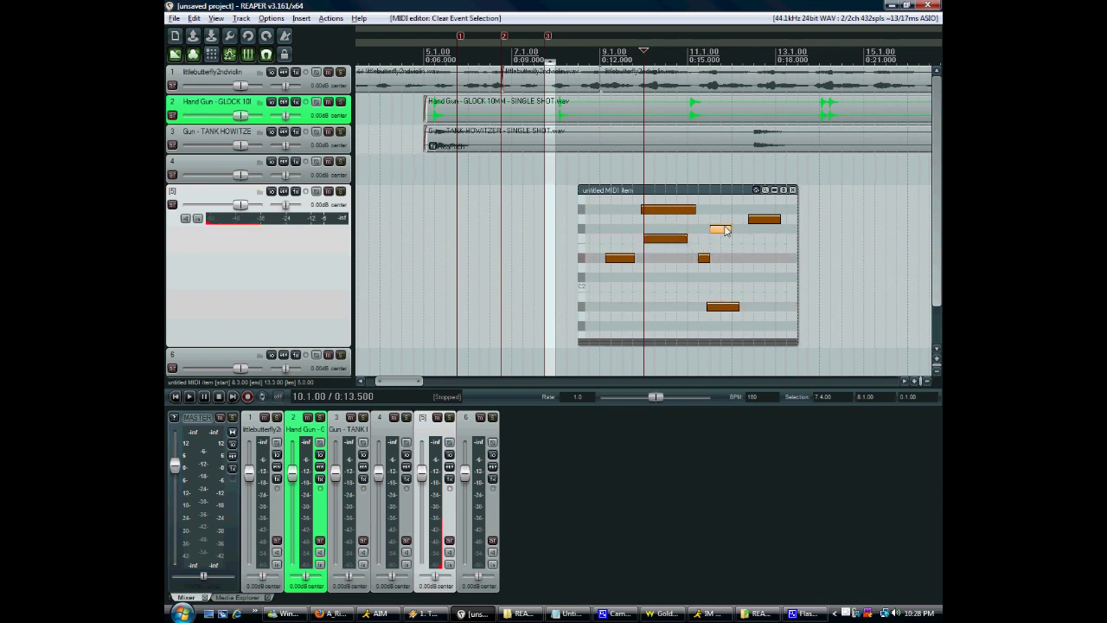
Add an Expression MSB controller lane and draw values across it
{"action": "mouse_move", "coordinate": [651, 344]}
{"action": "left_mouse_down"}
{"action": "mouse_move", "coordinate": [653, 304]}
{"action": "mouse_move", "coordinate": [735, 313]}
{"action": "left_mouse_up"}
{"action": "left_click_drag", "start_coordinate": [764, 219], "coordinate": [753, 219]}
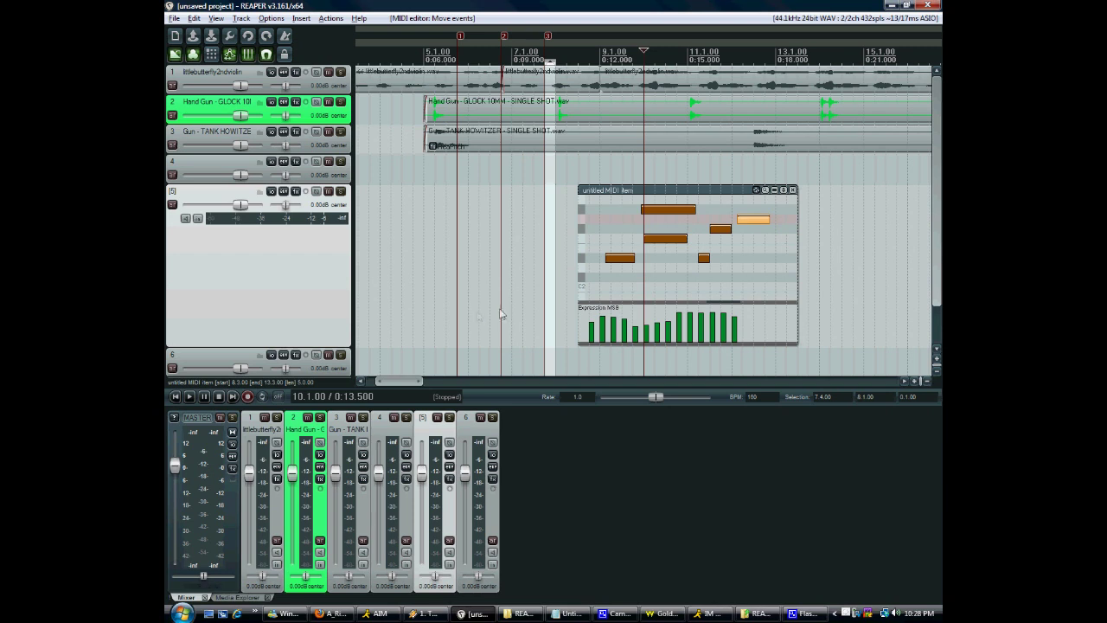
{"action": "left_click", "coordinate": [214, 17]}
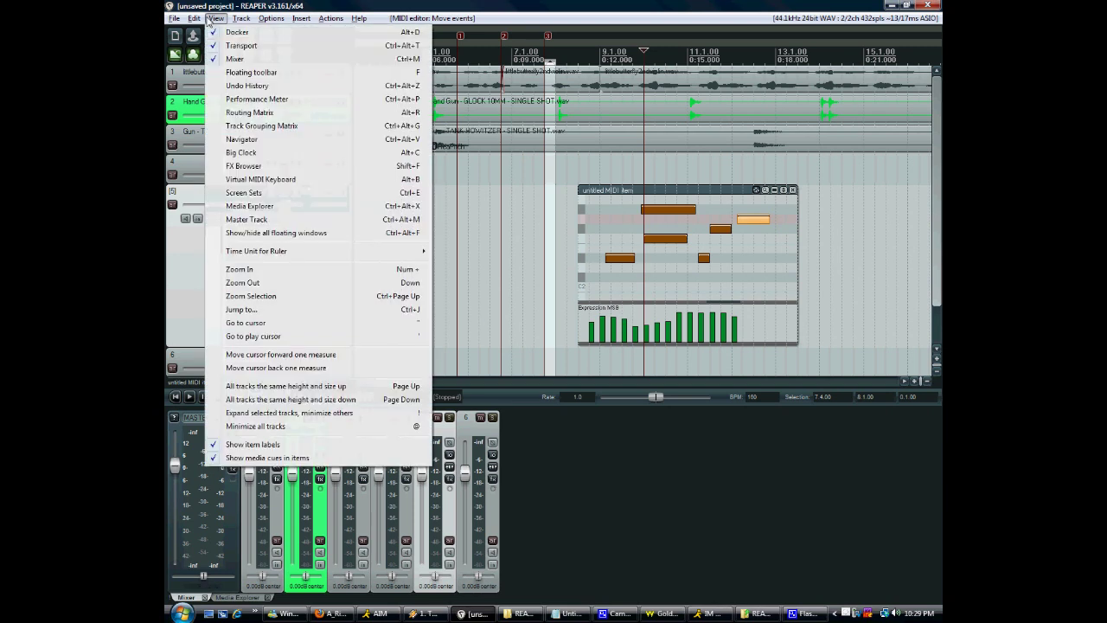
Add 'Repeat last user-executed action' and 'Edit: Cut items' buttons to floating Toolbar 1 and save
{"action": "left_click", "coordinate": [247, 73]}
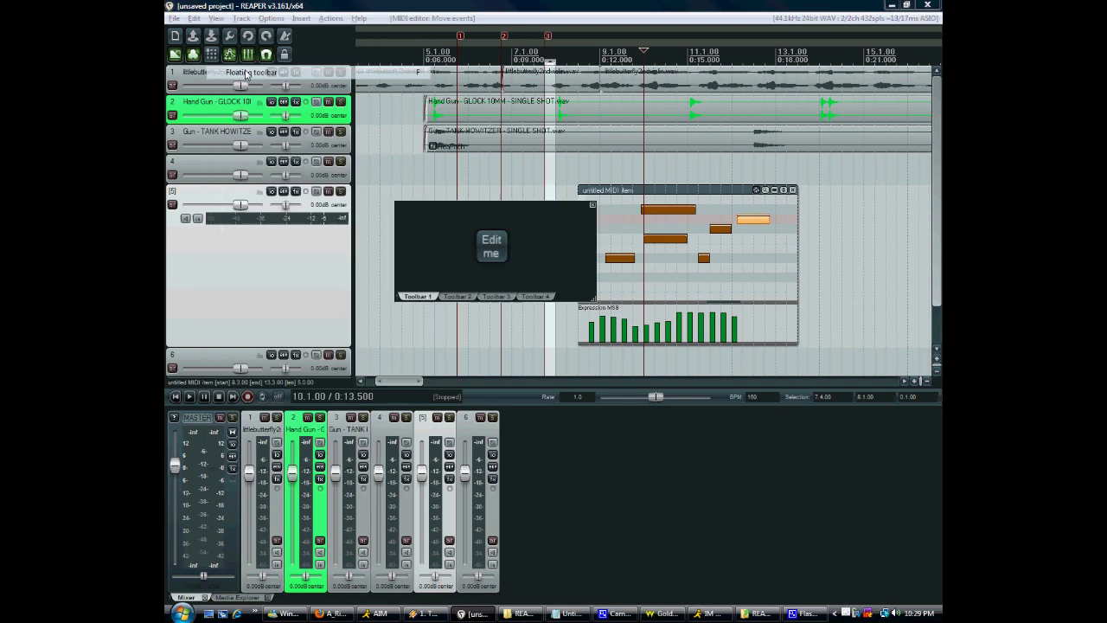
{"action": "right_click", "coordinate": [398, 299]}
{"action": "left_click", "coordinate": [424, 308]}
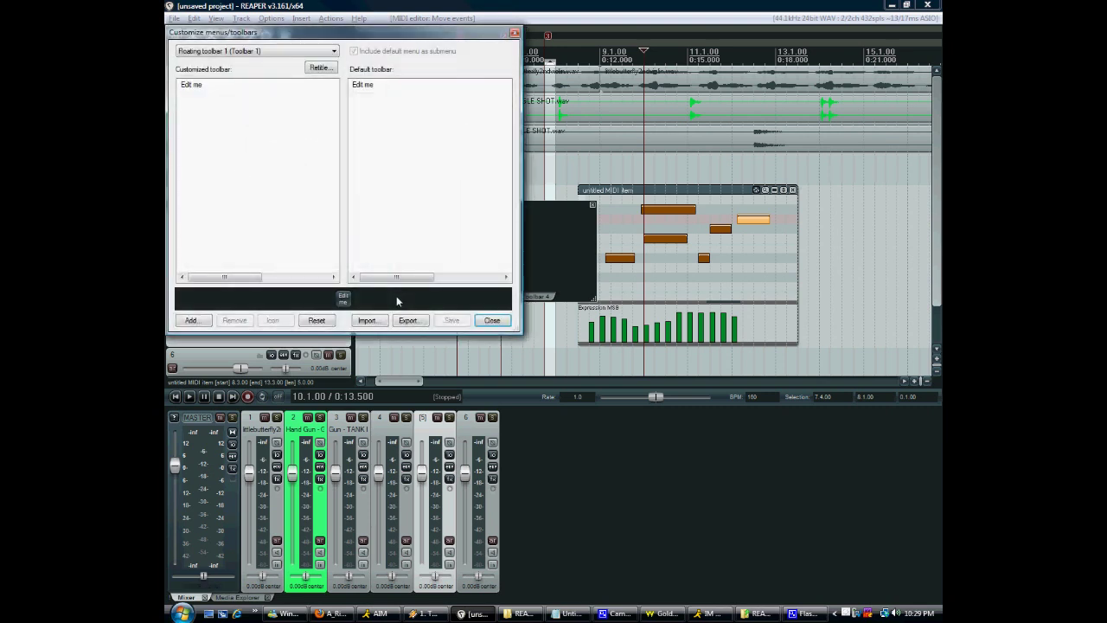
{"action": "left_click", "coordinate": [191, 320]}
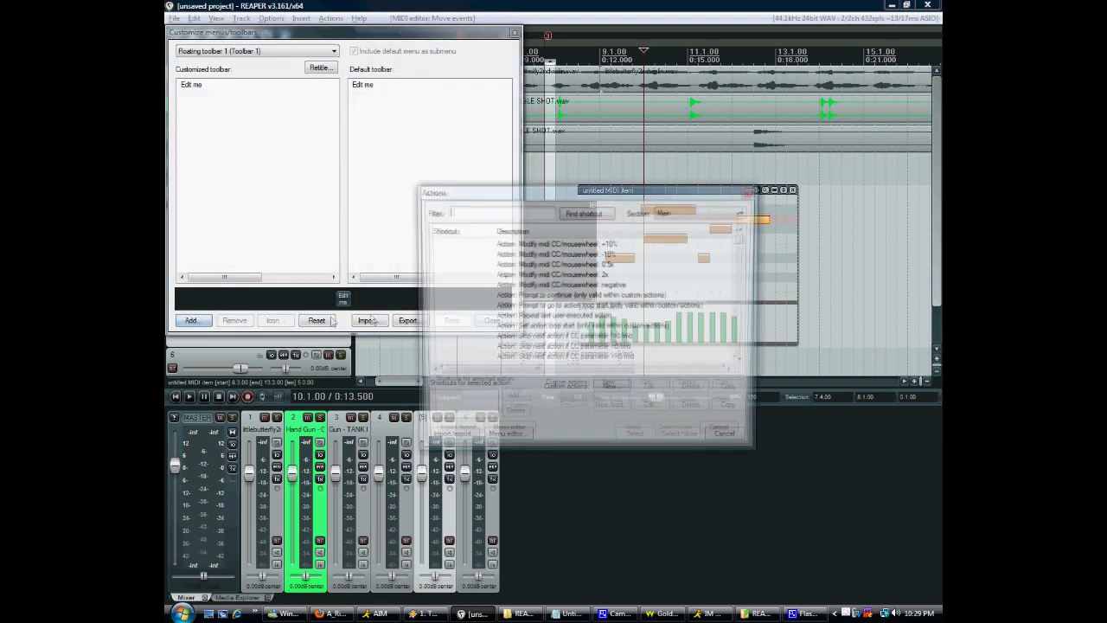
{"action": "double_click", "coordinate": [579, 317]}
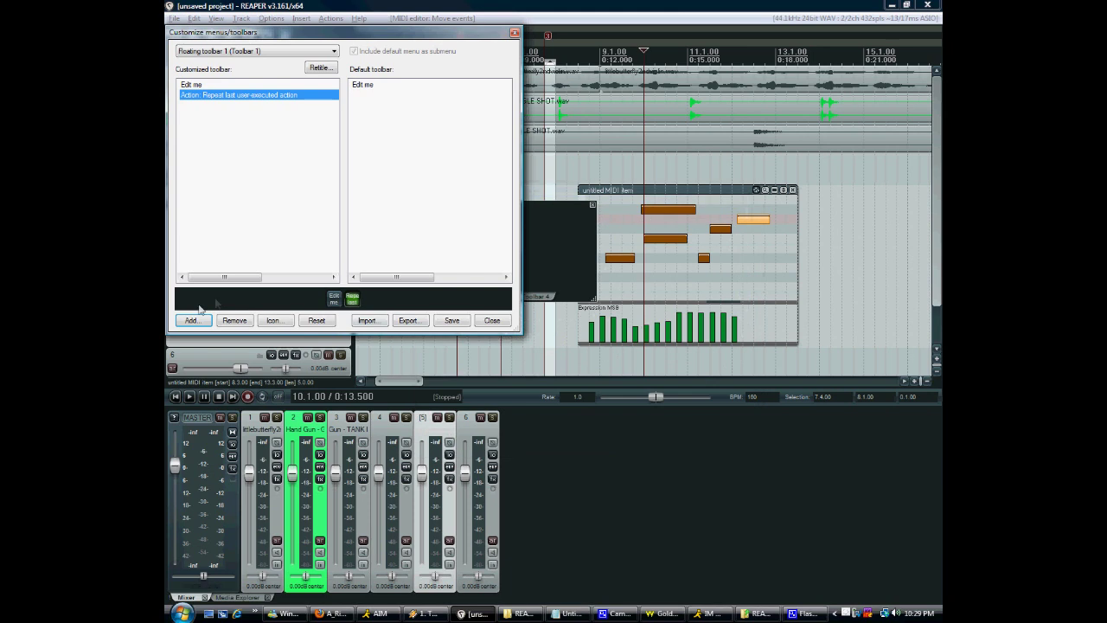
{"action": "left_click", "coordinate": [191, 320]}
{"action": "type", "text": "item"}
{"action": "double_click", "coordinate": [531, 265]}
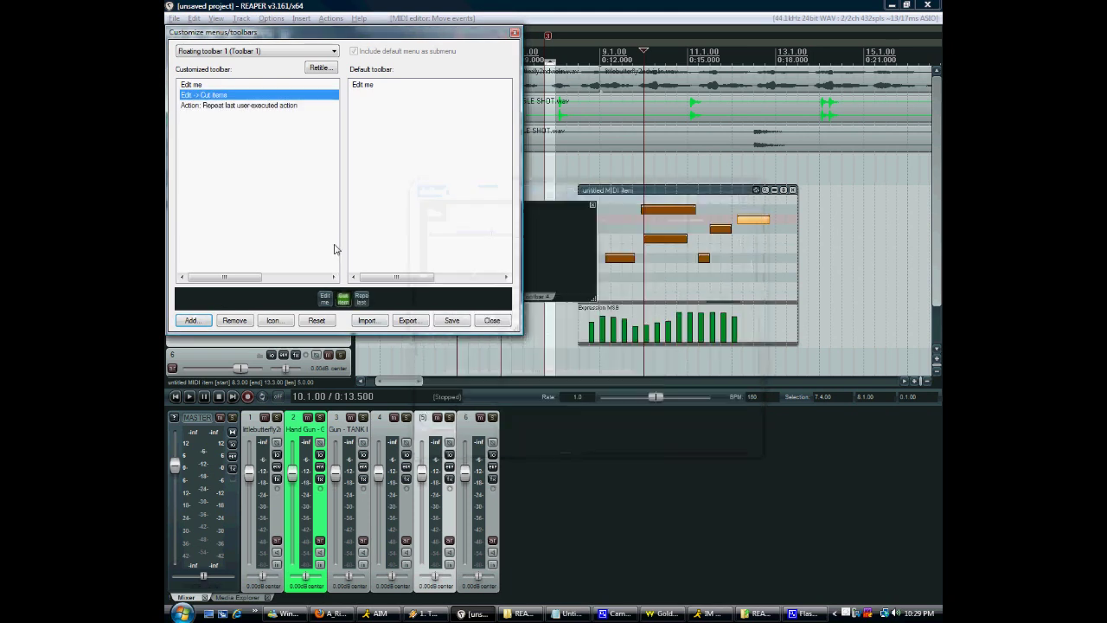
{"action": "left_click", "coordinate": [497, 322]}
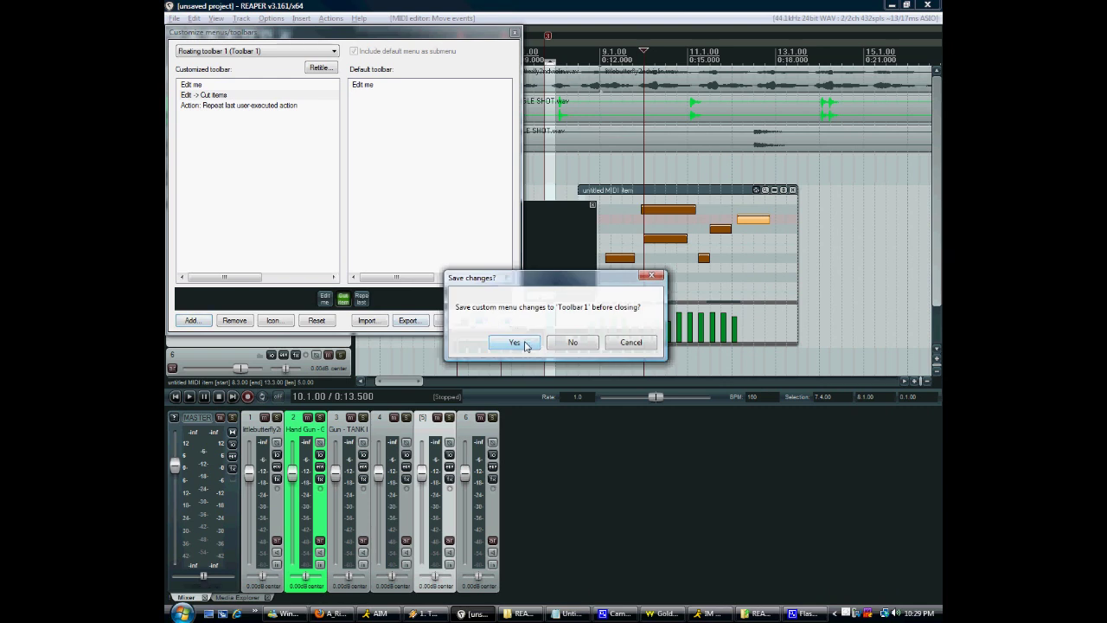
{"action": "left_click", "coordinate": [525, 342]}
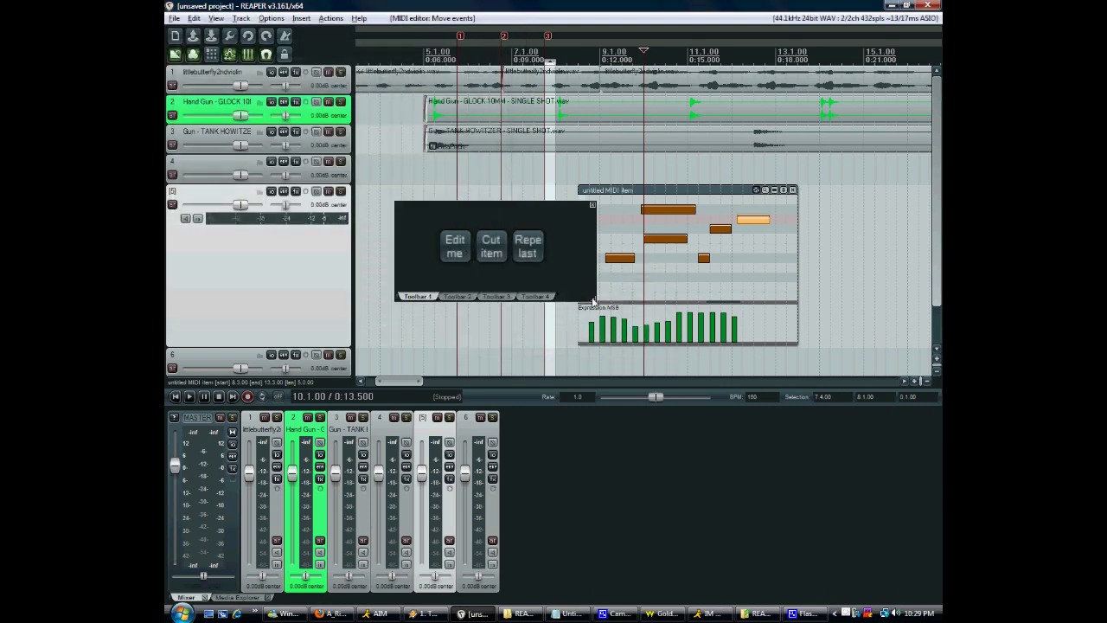
Resize floating Toolbar 1 to fit its Edit me, Cut item and Repeat last buttons, then close it
{"action": "left_click_drag", "start_coordinate": [593, 301], "coordinate": [724, 459]}
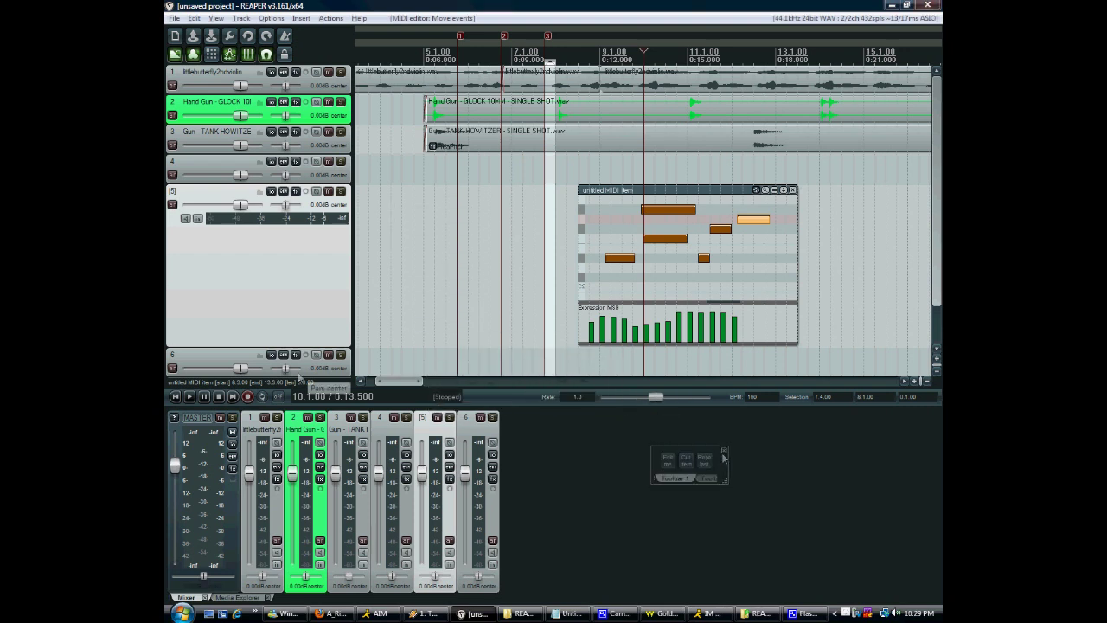
{"action": "left_click", "coordinate": [724, 451]}
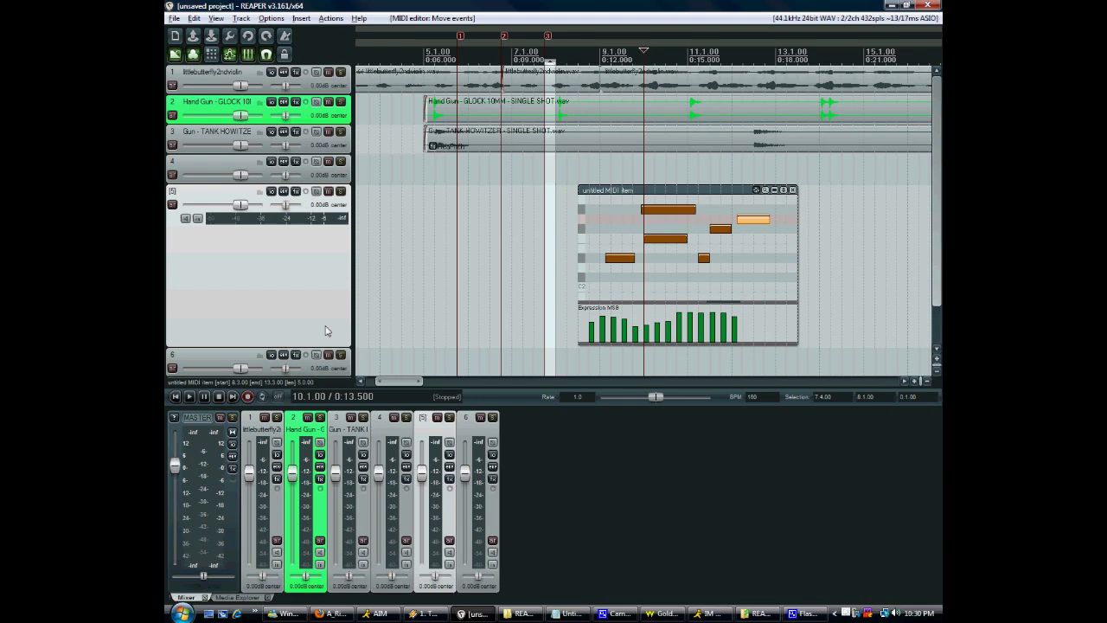